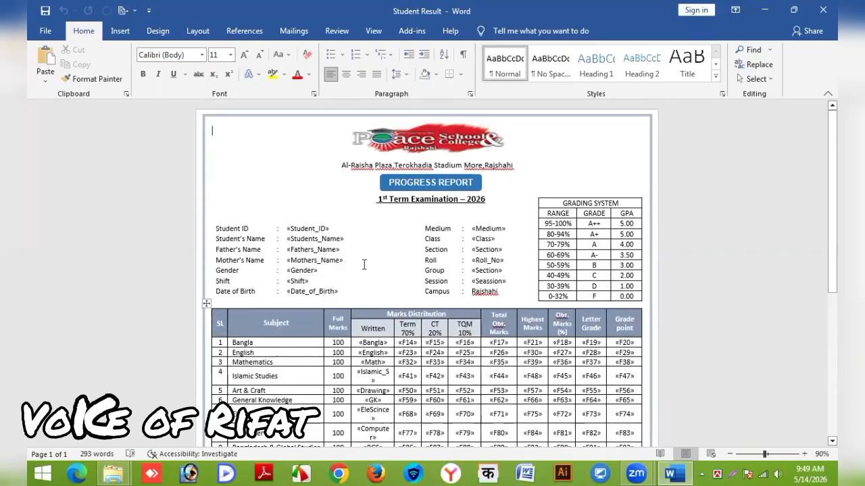
- Merge the Student Result records from record 4 onward into a new document of individual progress reports
scroll(371, 252, down, 3)
scroll(371, 252, up, 3)
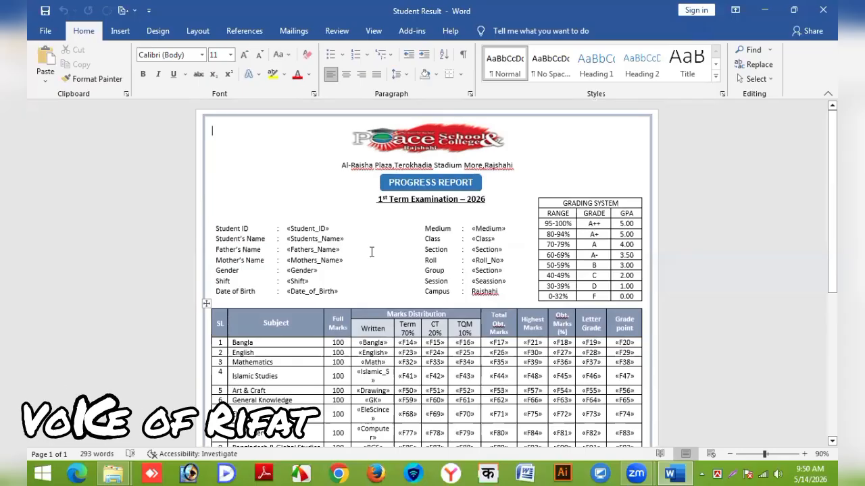
click(124, 12)
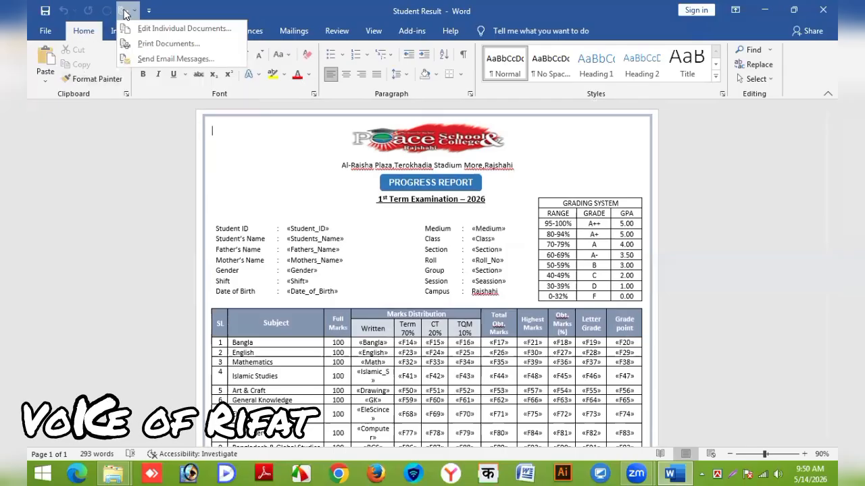
click(160, 30)
click(506, 231)
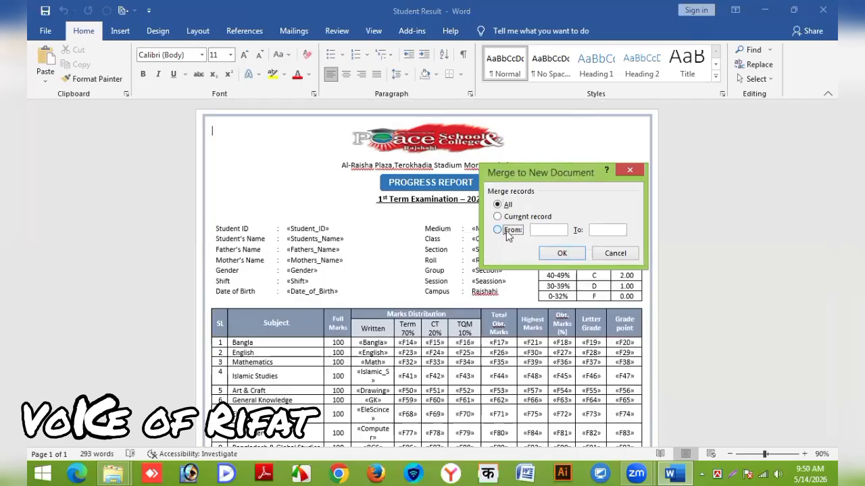
text(4)
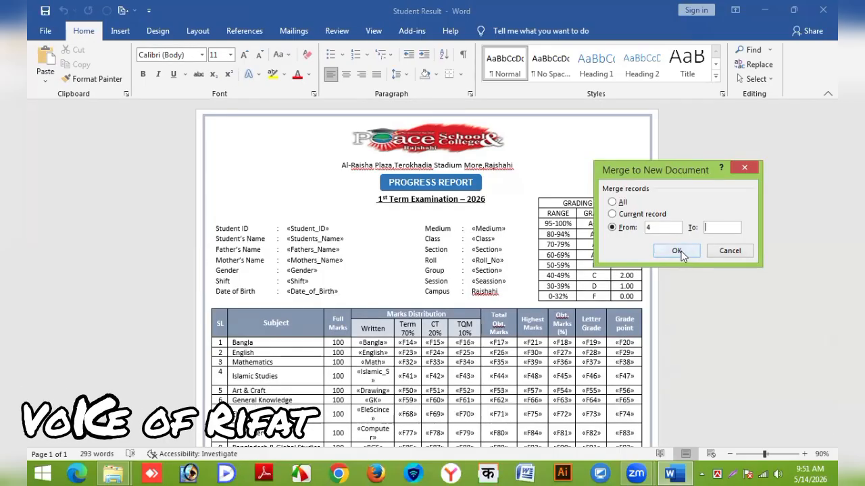
click(678, 251)
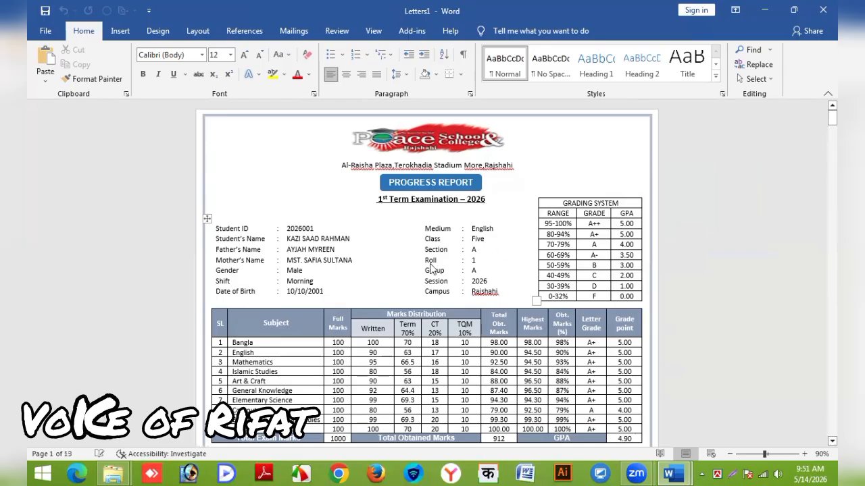
- Review the first merged progress report from the student details down to the comments and signature lines
scroll(369, 260, down, 3)
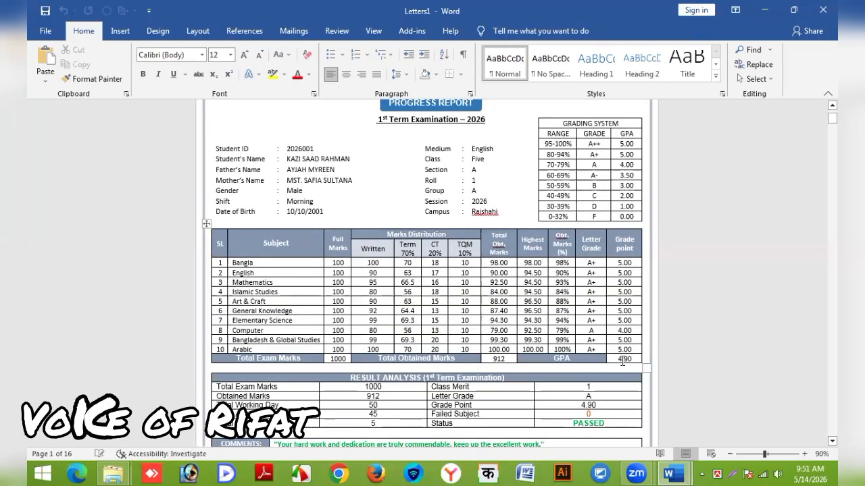
scroll(375, 366, down, 1)
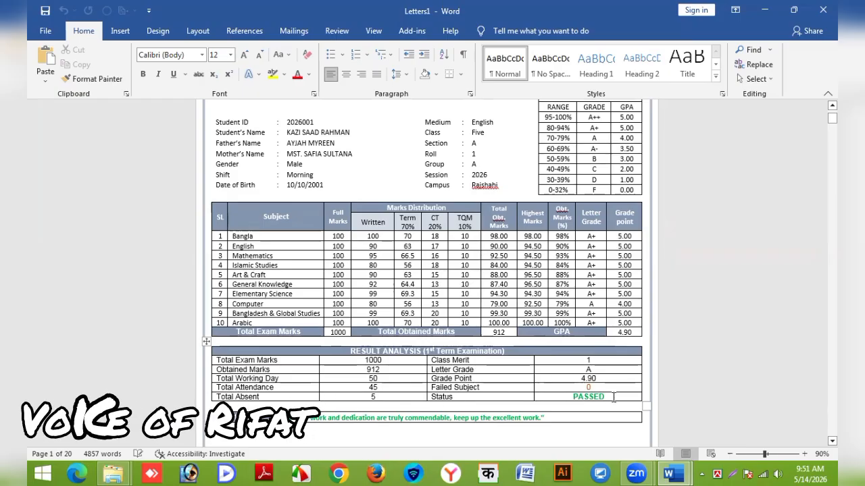
scroll(589, 398, down, 2)
scroll(437, 356, down, 1)
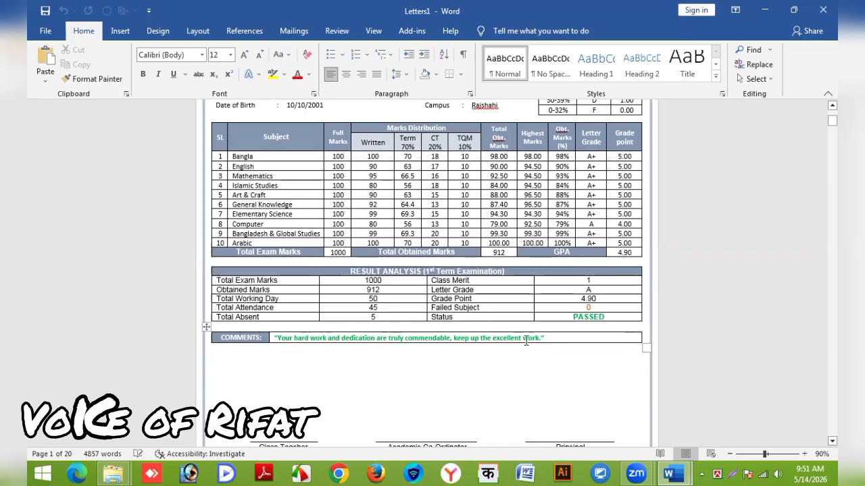
scroll(572, 332, down, 4)
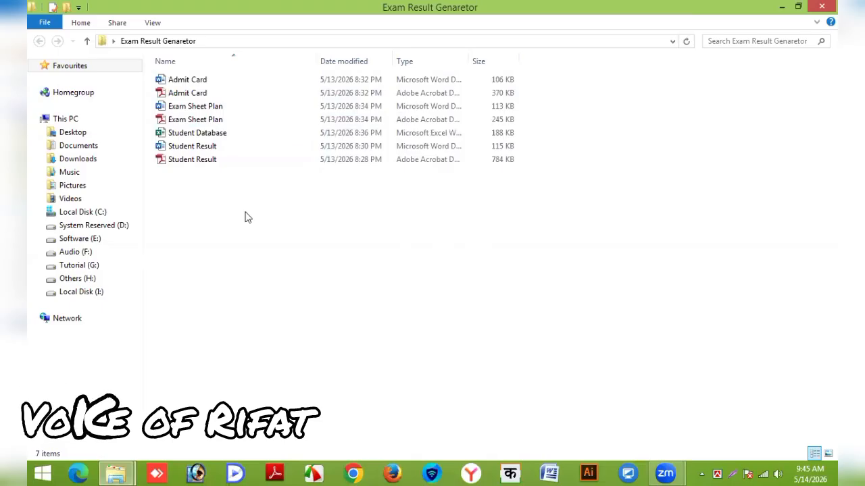
- Open the Student Database workbook from the Exam Result Genaretor folder and dismiss the licence notice
click(206, 135)
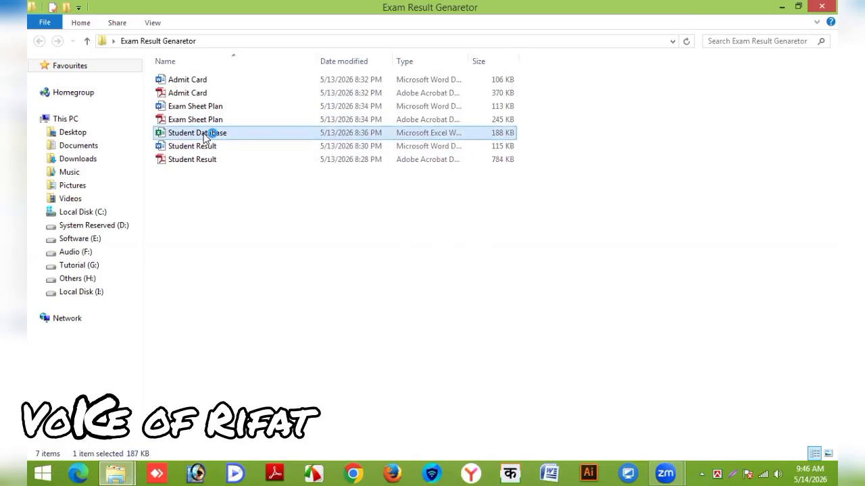
double_click(205, 135)
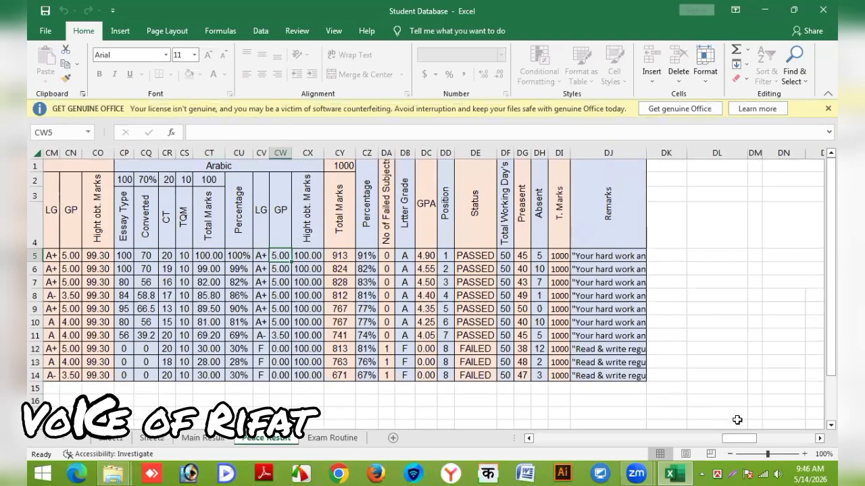
click(826, 109)
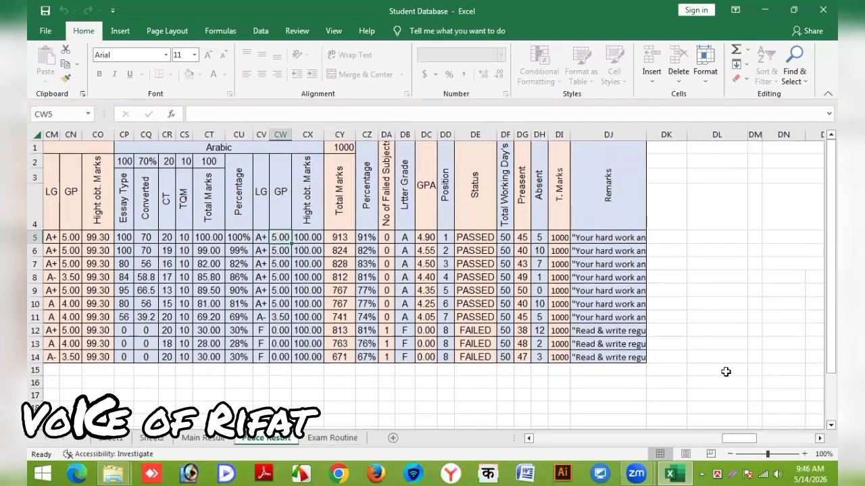
- Examine the student detail columns and the Bangla, English, Math and Islamic Studies marks on the Peace Result sheet
drag(727, 437, 534, 439)
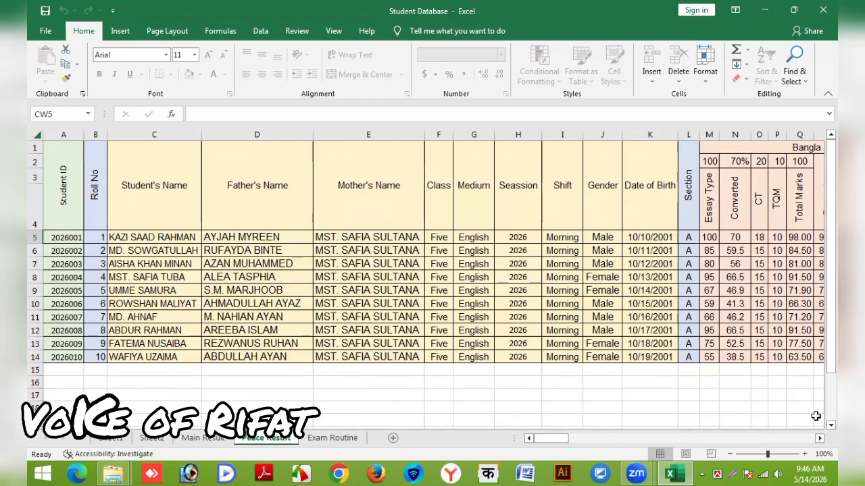
click(819, 440)
click(819, 441)
click(819, 441)
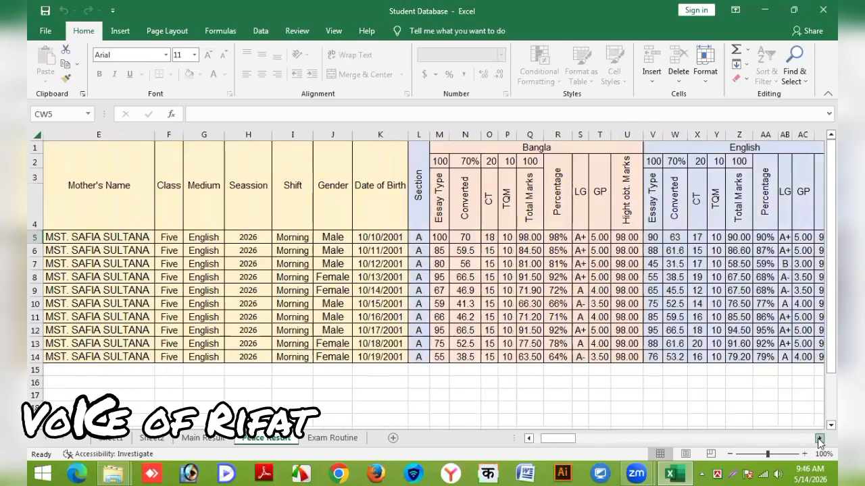
click(819, 440)
click(819, 440)
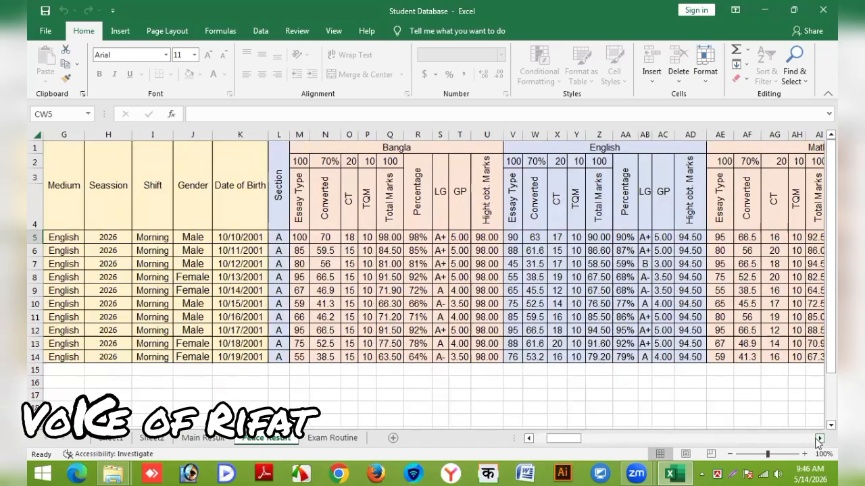
click(819, 440)
click(819, 440)
click(819, 441)
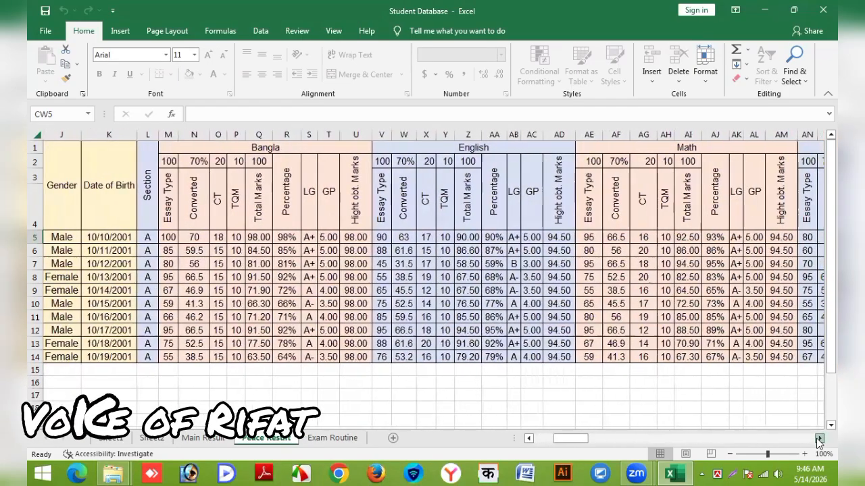
click(819, 440)
click(818, 441)
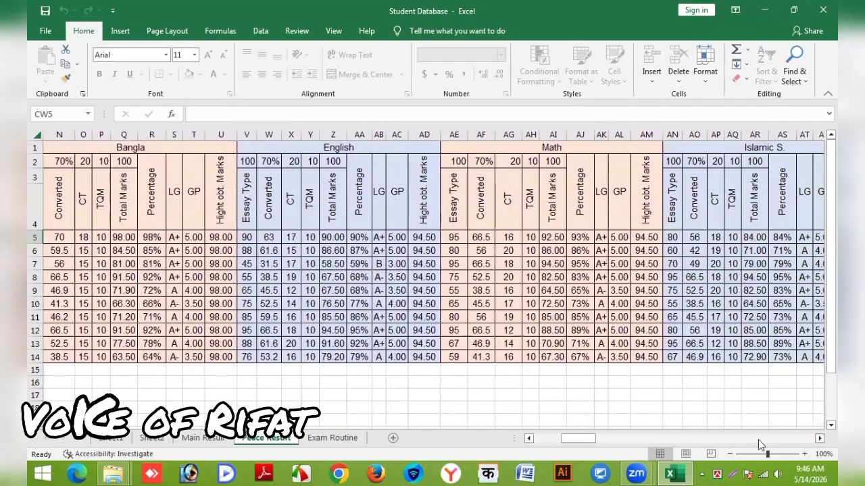
- Examine the BGS and Arabic marks, the overall totals, GPA, position, status, attendance and Remarks columns
drag(587, 439, 735, 439)
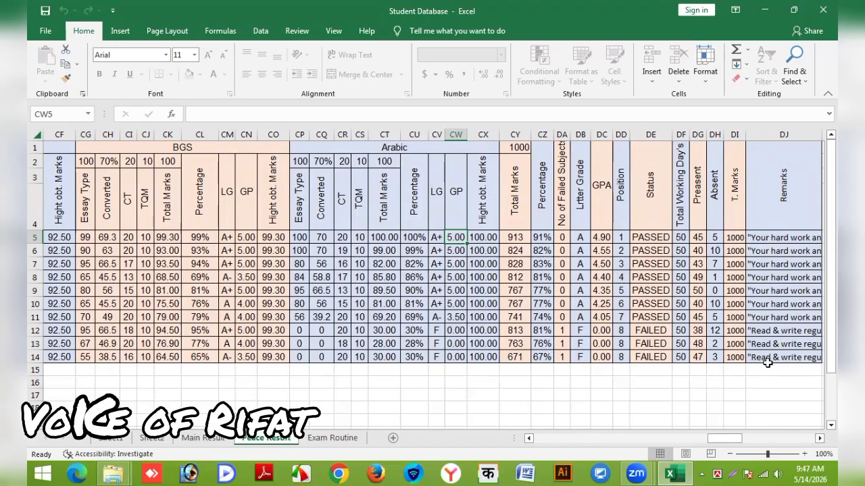
click(818, 439)
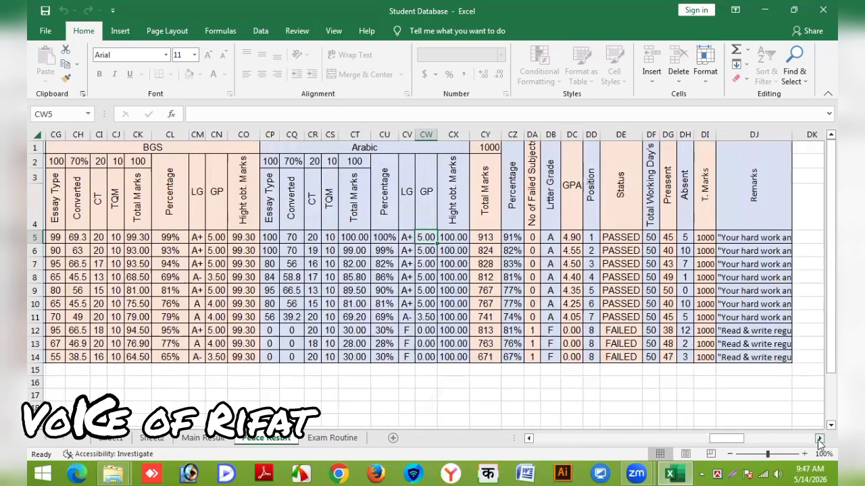
click(819, 438)
click(717, 238)
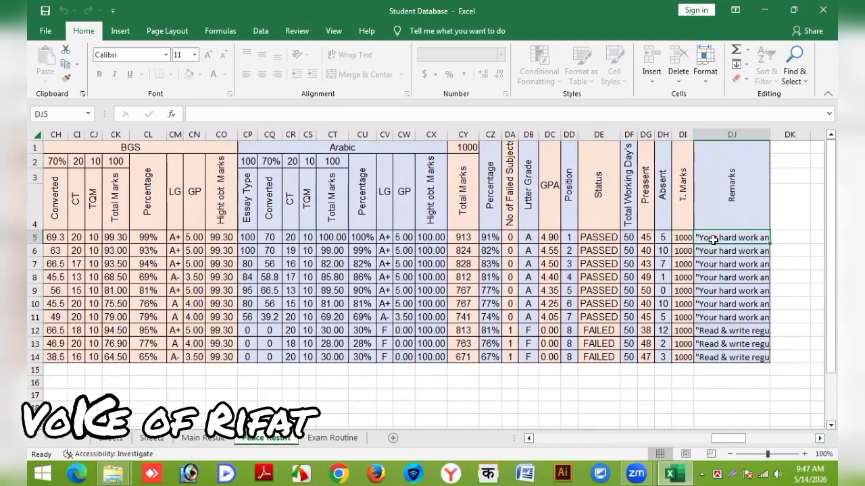
click(529, 438)
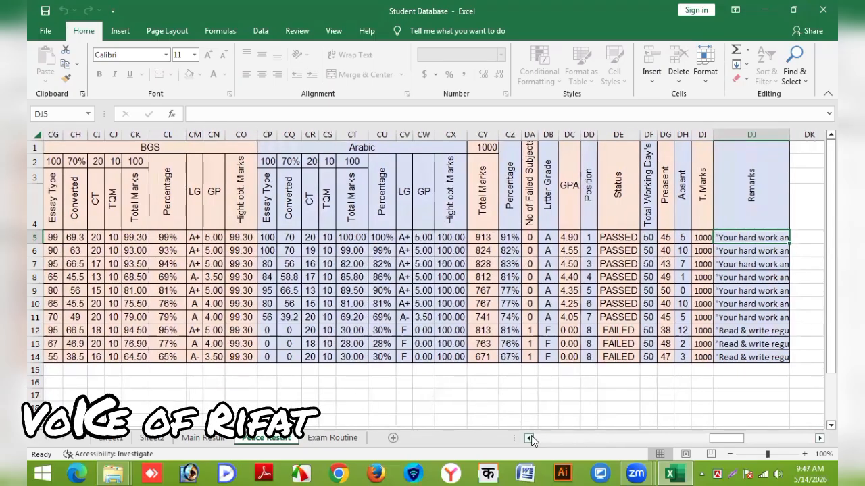
click(529, 438)
click(529, 439)
click(529, 438)
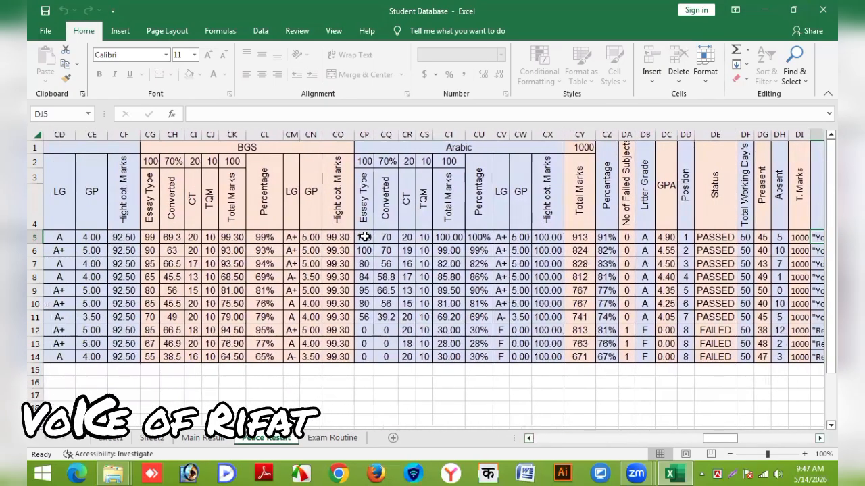
click(818, 438)
click(819, 439)
click(819, 439)
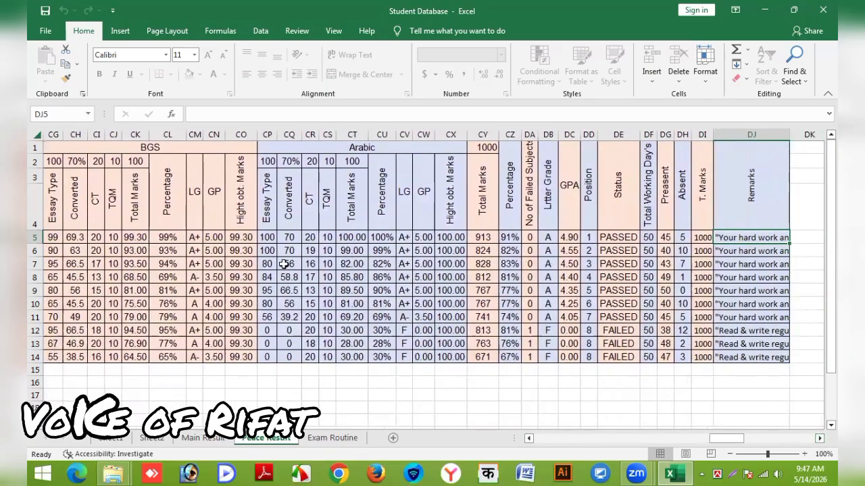
- Set the first student's Arabic Essay Type mark in cell CP5 to 50
click(268, 238)
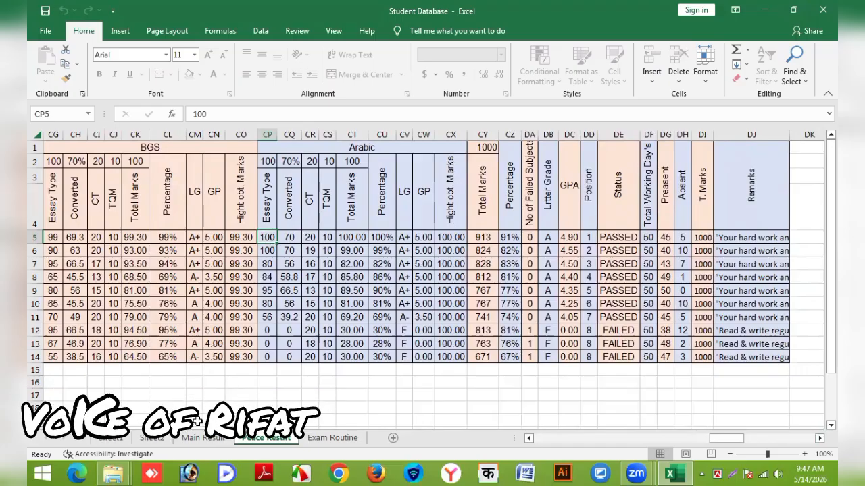
text(50)
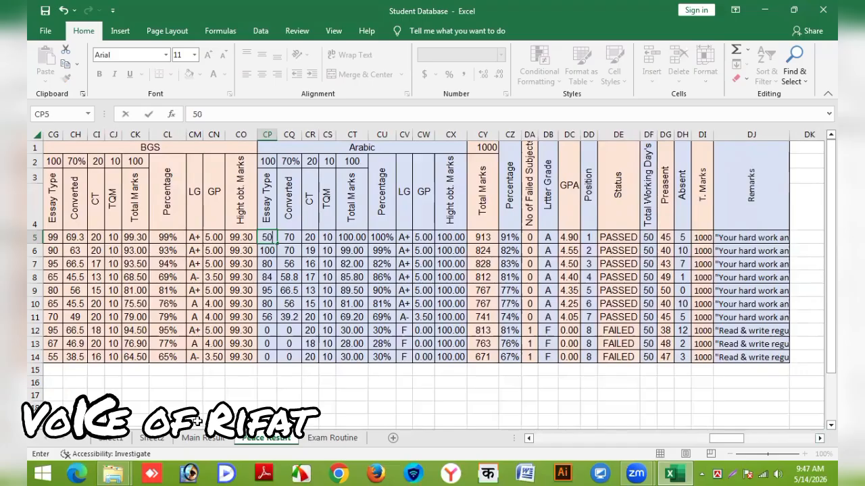
click(327, 407)
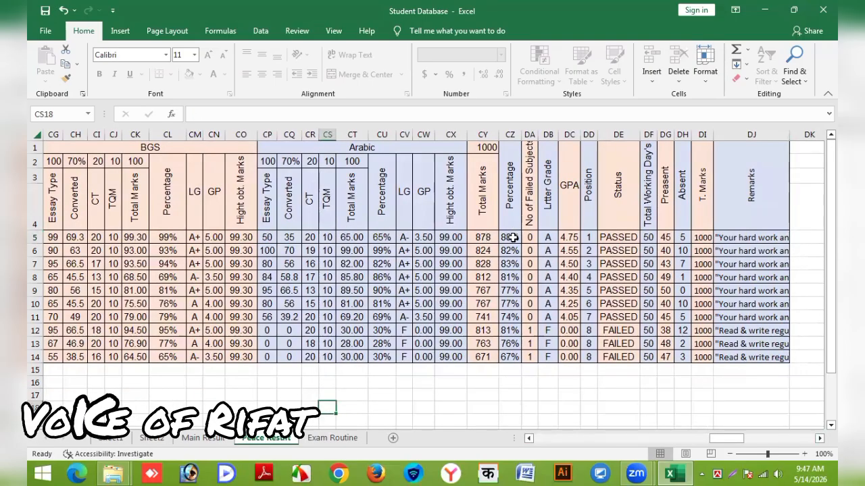
- Set the first student's Arabic Essay Type mark in cell CP5 to 100
click(268, 236)
text(100)
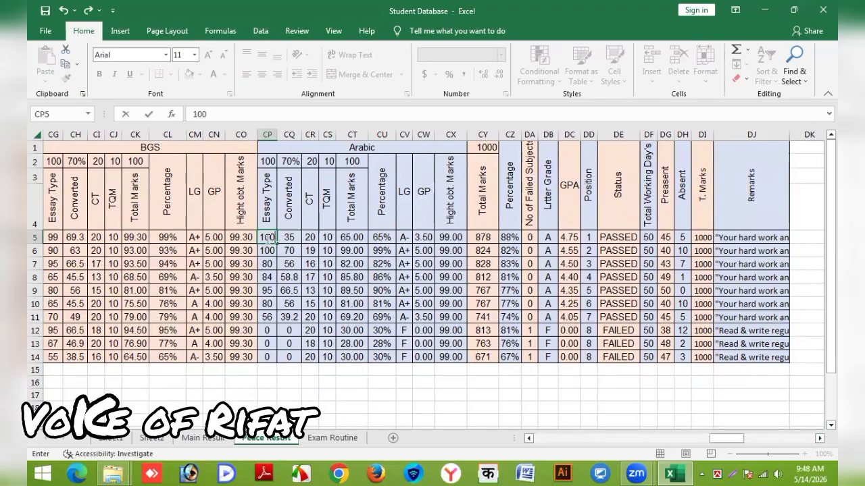
click(313, 397)
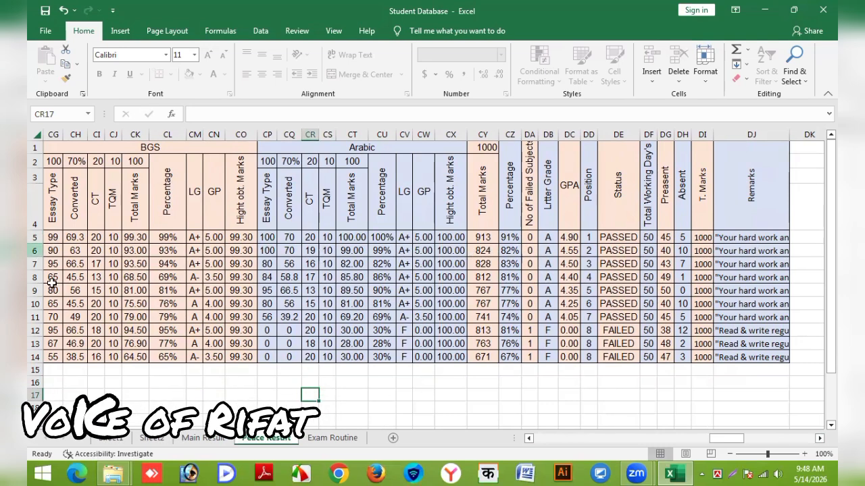
- Return to the first columns of the Peace Result sheet, then save and close the Student Database workbook
mouse_move(720, 440)
mouse_down()
mouse_move(545, 443)
mouse_move(735, 427)
mouse_move(714, 427)
mouse_up()
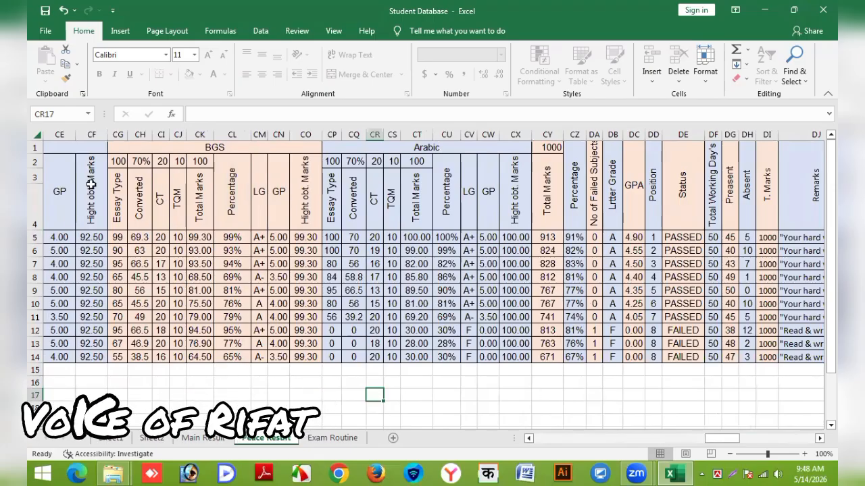
drag(734, 439, 544, 438)
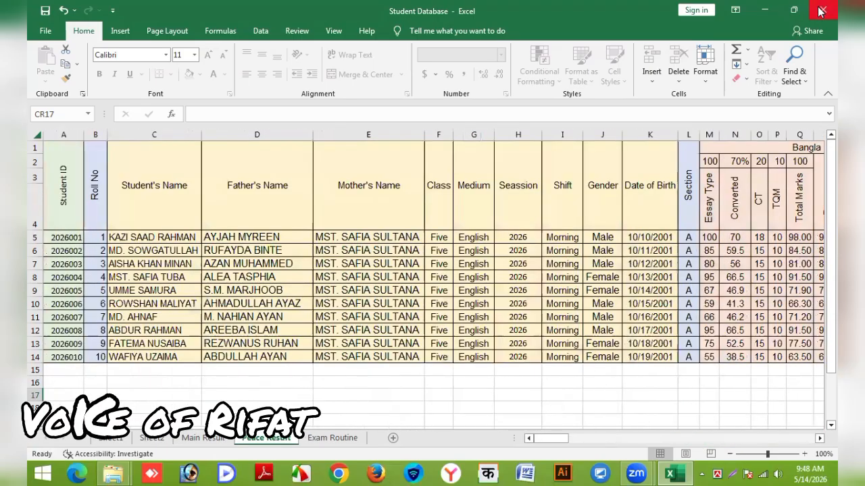
click(42, 10)
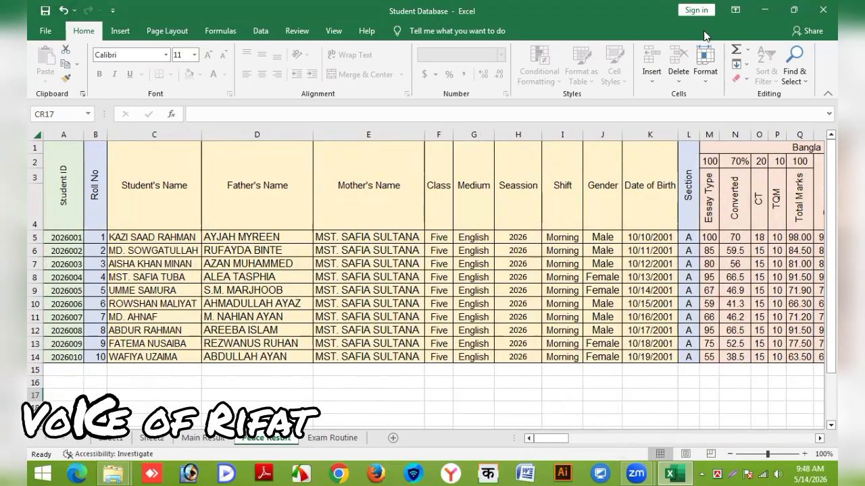
click(823, 10)
click(409, 288)
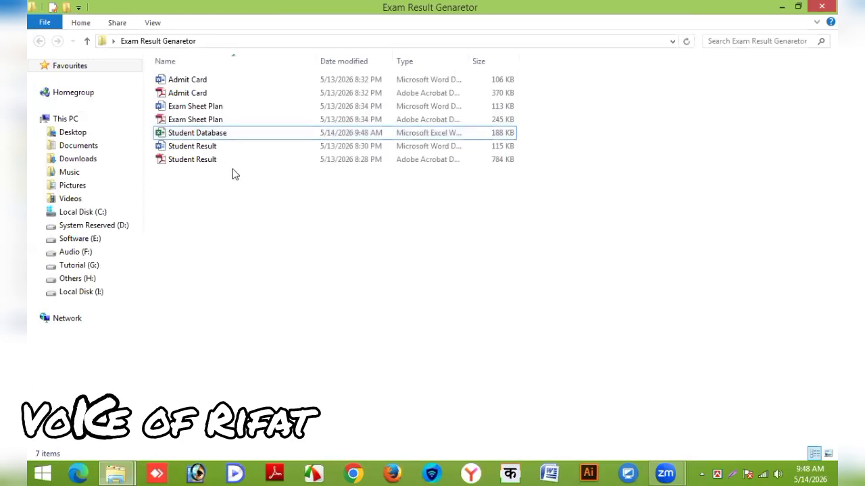
- Open the Student Result Word document, allow it to load the Peace Result data, and look over the report template
double_click(188, 147)
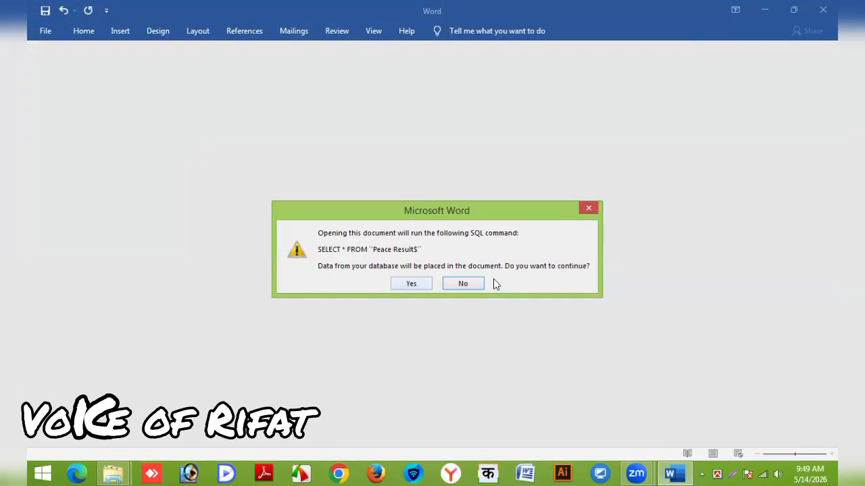
click(411, 284)
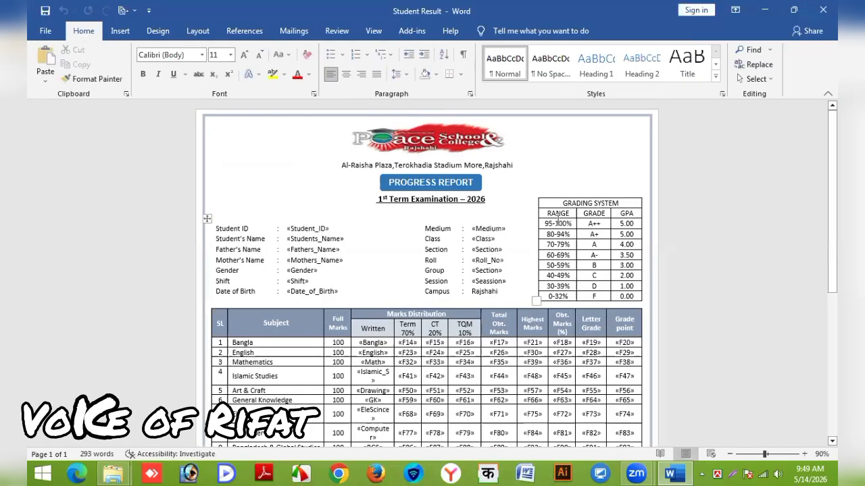
scroll(585, 273, down, 1)
scroll(346, 185, up, 1)
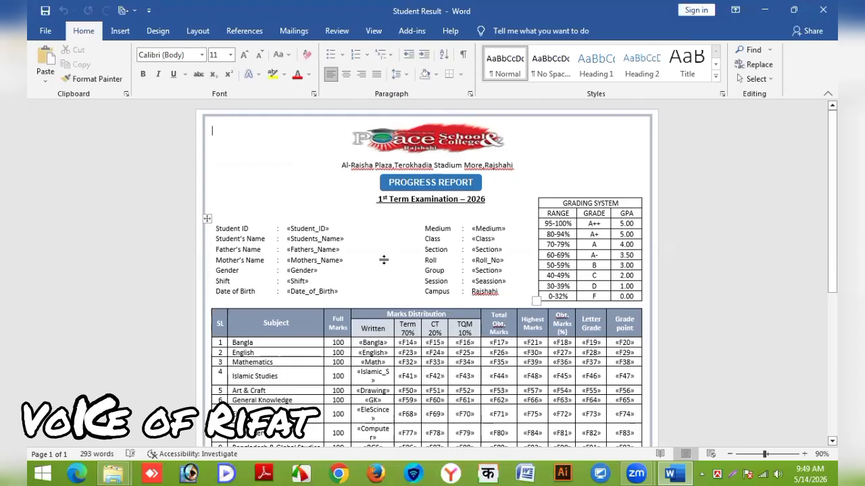
- Review the report template's merge fields for subject marks, result analysis and comments
scroll(392, 270, down, 4)
scroll(392, 308, down, 3)
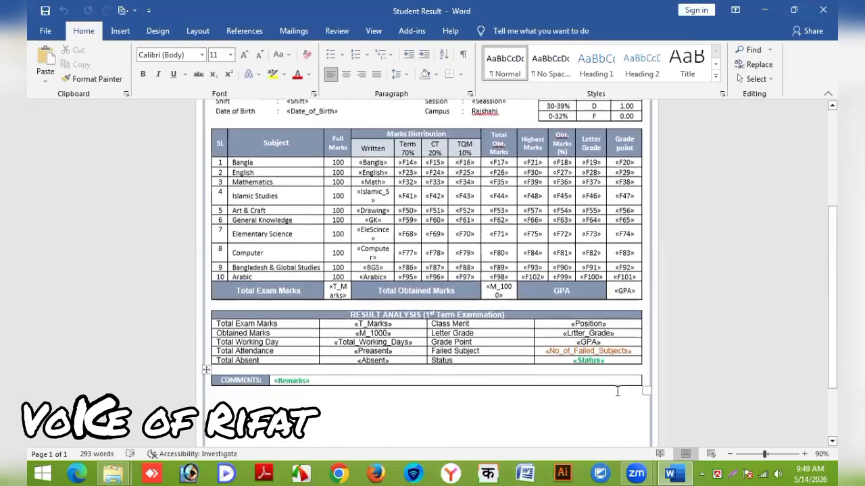
scroll(521, 312, up, 2)
scroll(521, 312, up, 2)
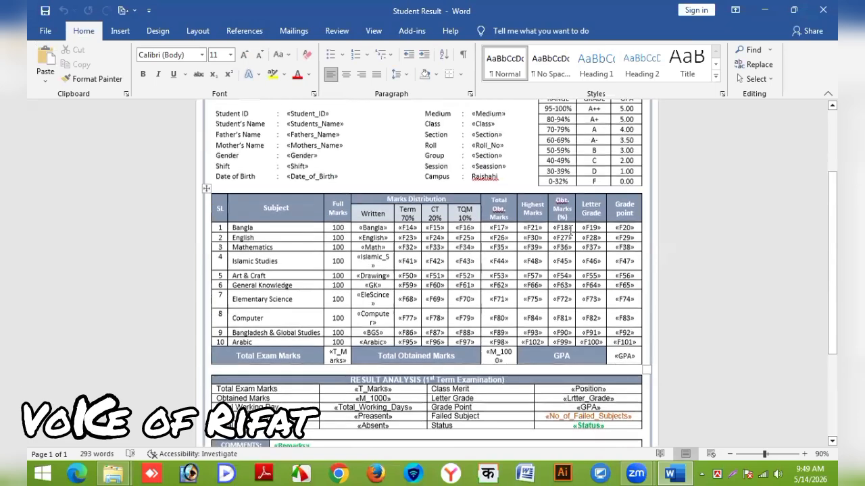
scroll(322, 337, up, 3)
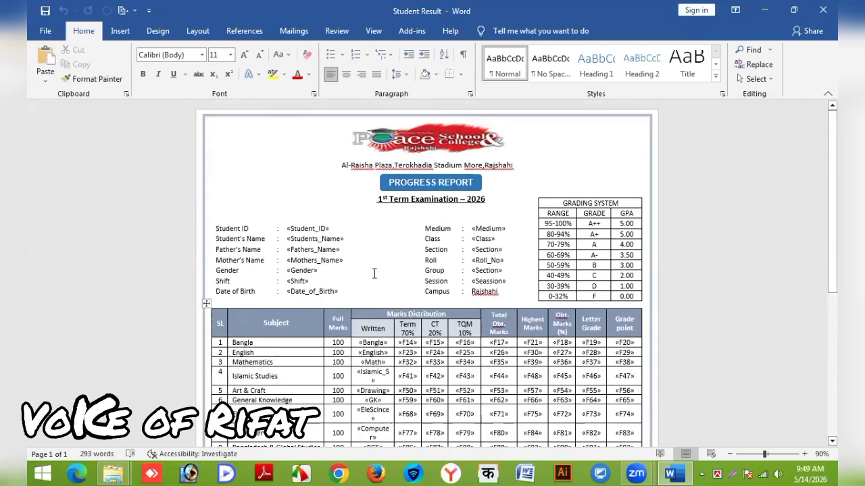
- Dismiss the Office licence notice and examine the whole template from the student details to the signature lines
scroll(357, 266, down, 4)
scroll(416, 357, down, 6)
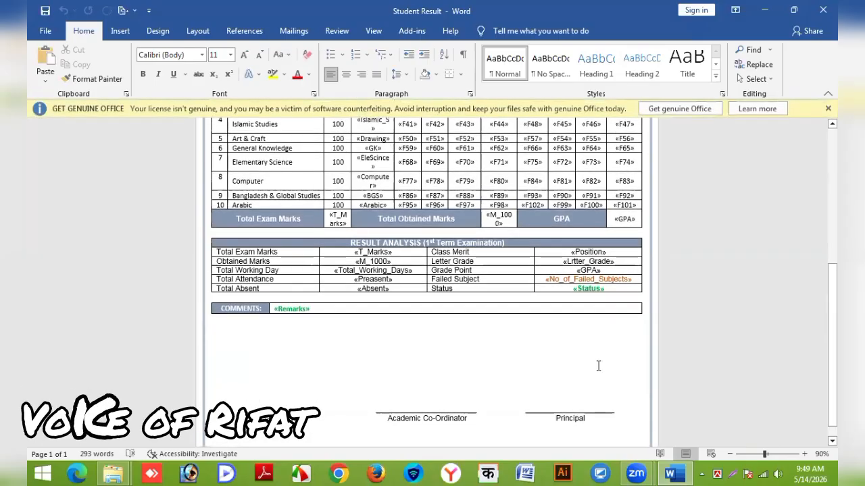
click(827, 109)
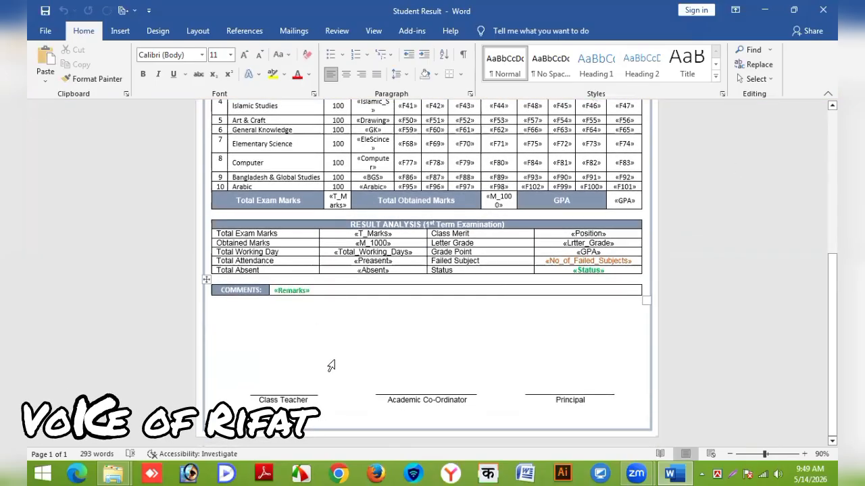
scroll(392, 238, up, 5)
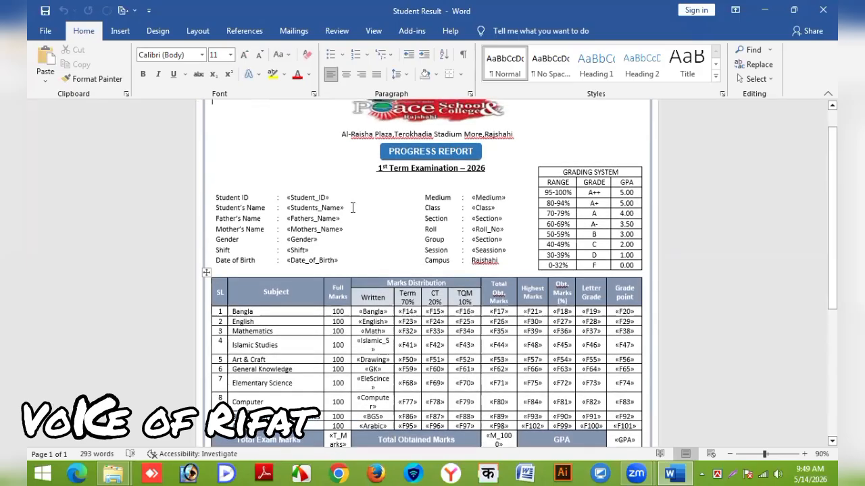
scroll(383, 229, down, 1)
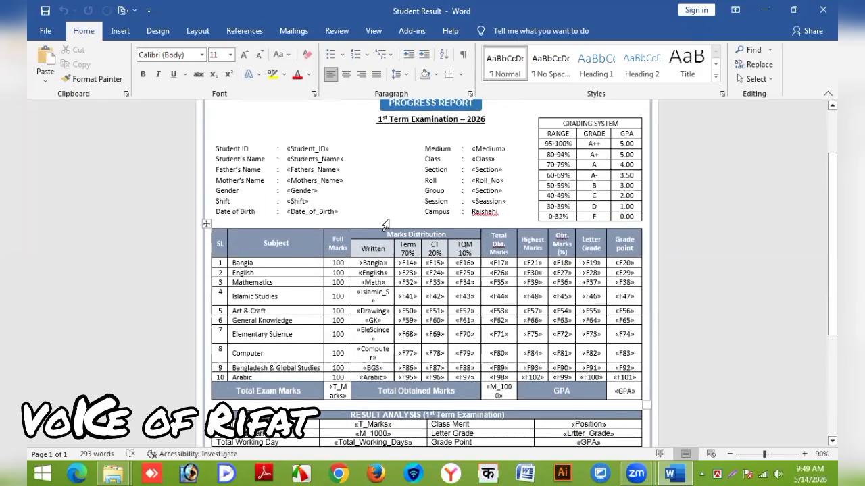
scroll(385, 227, down, 3)
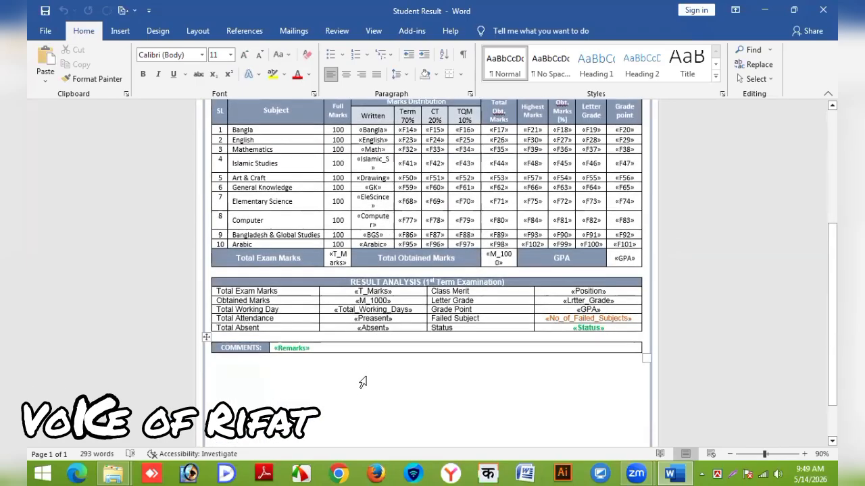
scroll(361, 399, down, 1)
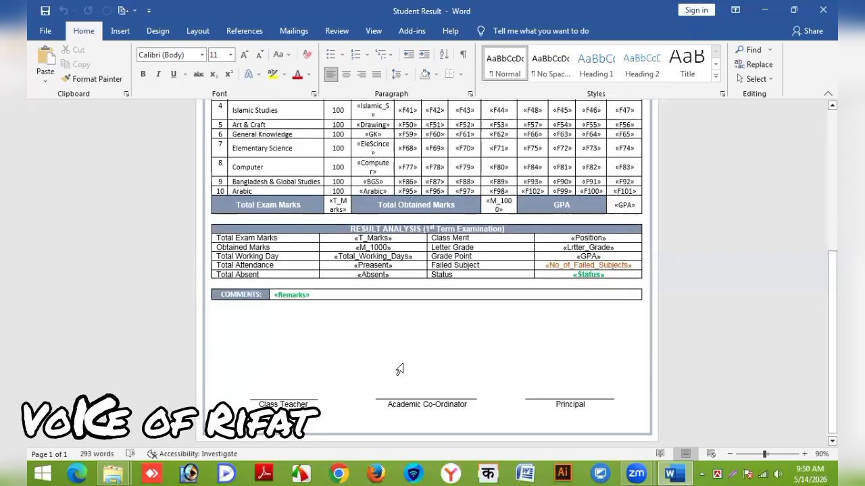
scroll(378, 314, up, 1)
scroll(377, 314, up, 5)
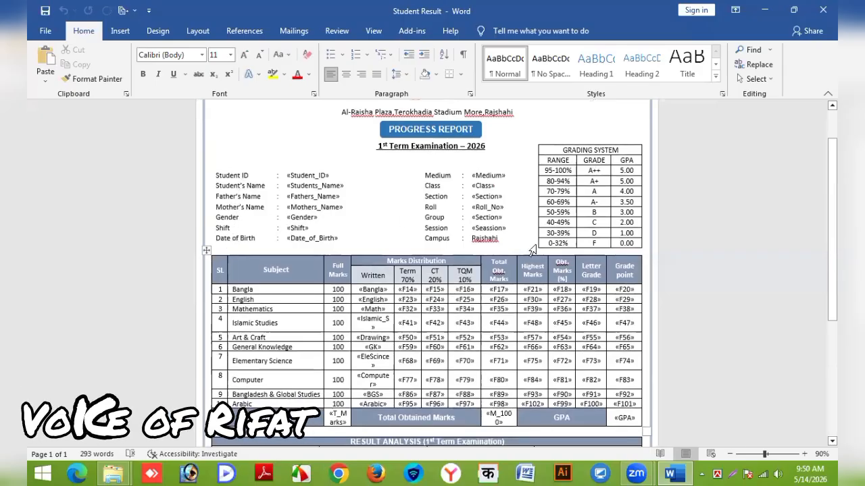
scroll(435, 260, up, 2)
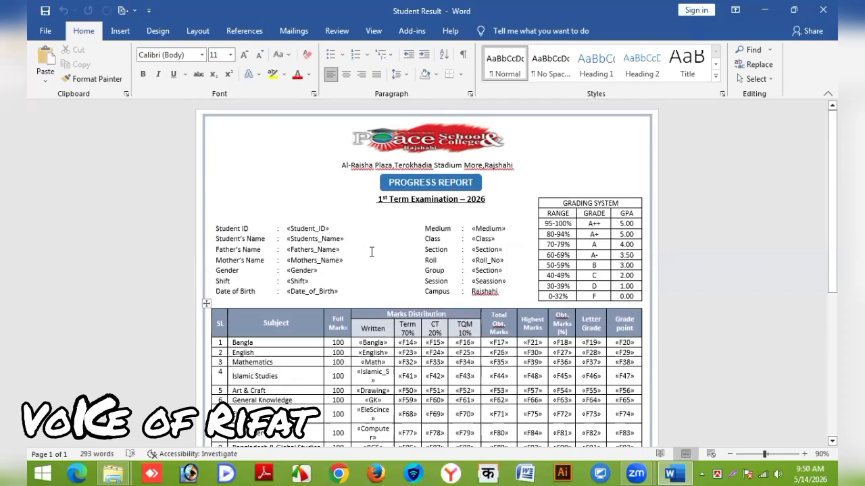
- Merge the student records starting from record 4 into a new document for individual editing
click(123, 12)
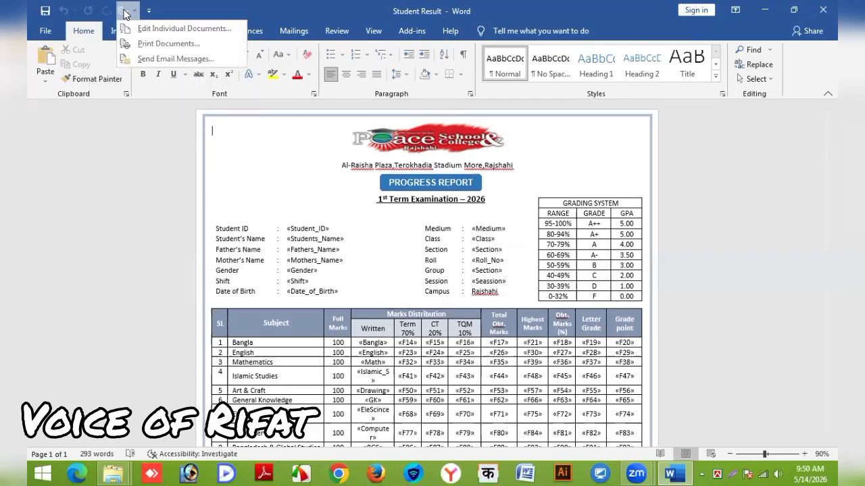
click(160, 30)
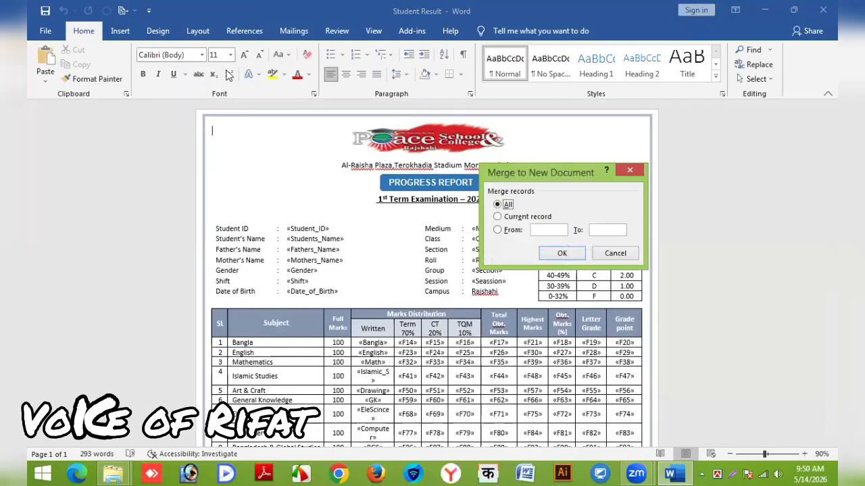
click(507, 230)
drag(586, 175, 701, 173)
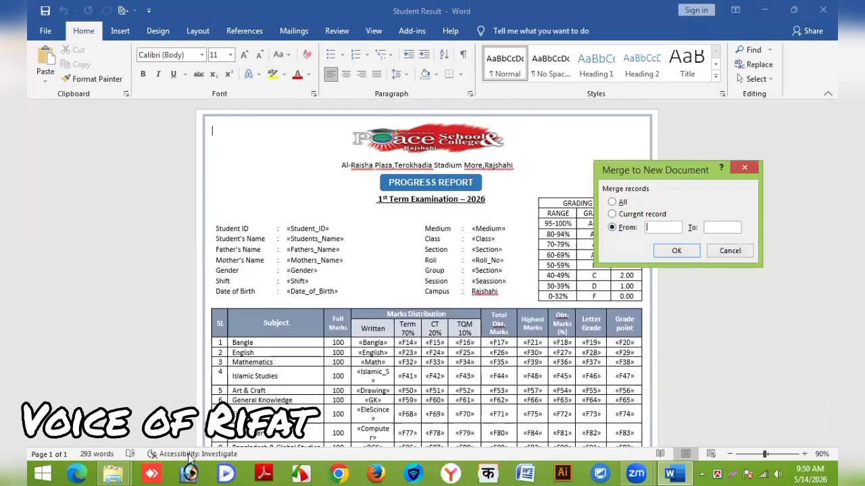
click(112, 474)
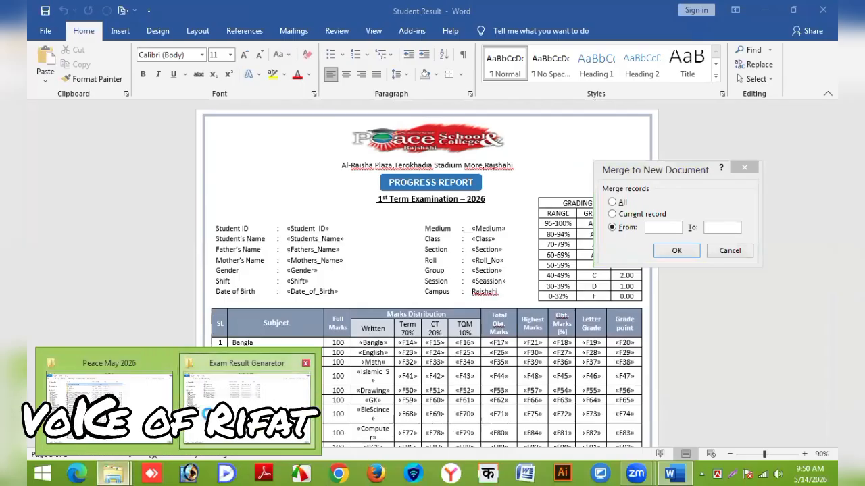
click(247, 404)
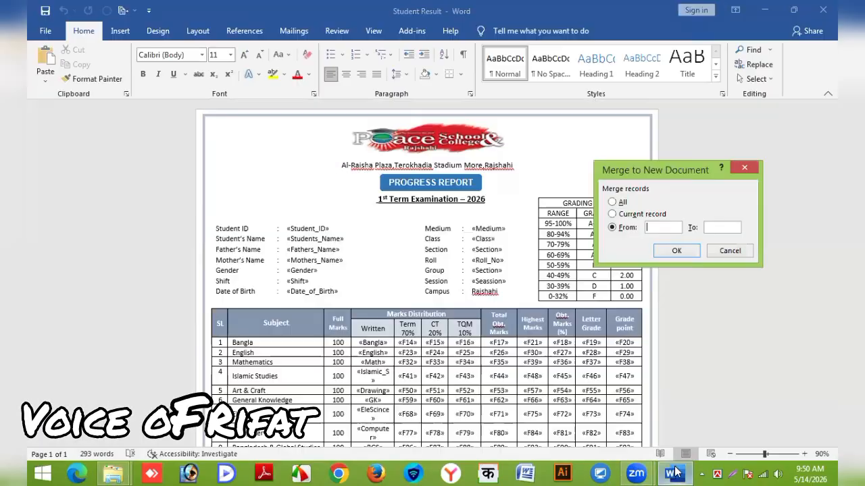
click(671, 474)
text(4)
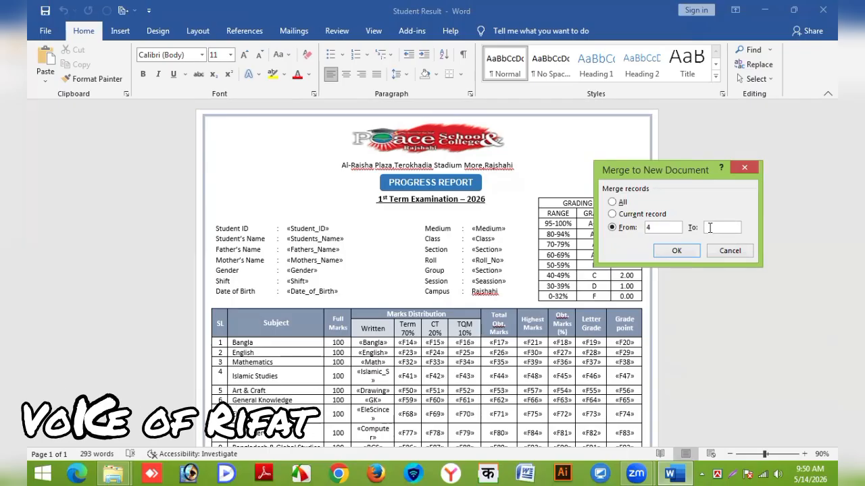
click(682, 252)
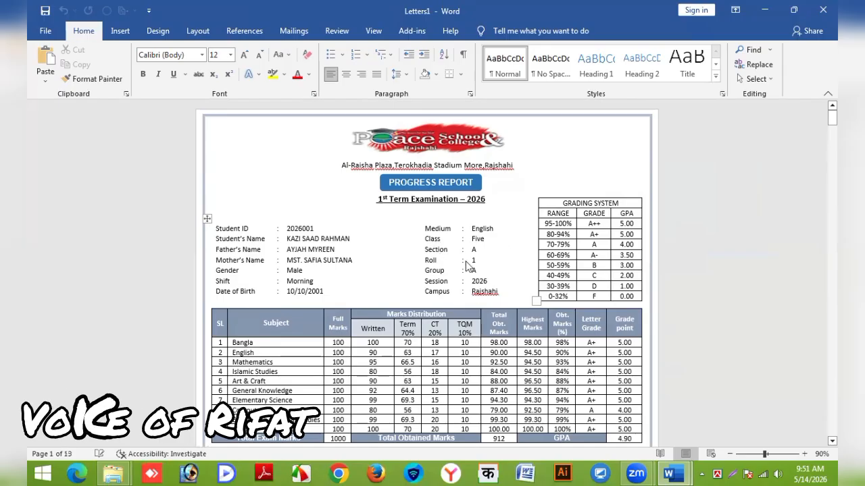
- Examine the first student's merged progress report, including marks, GPA, result analysis, comments and signature lines
scroll(489, 264, down, 3)
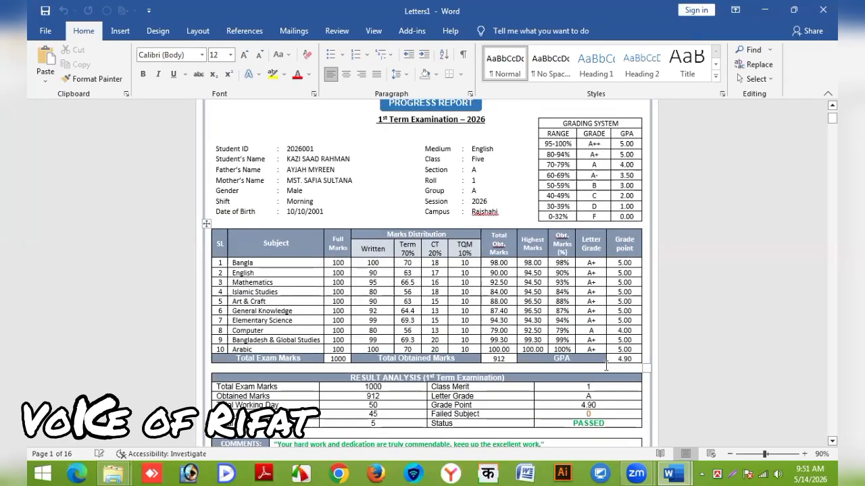
scroll(345, 365, down, 1)
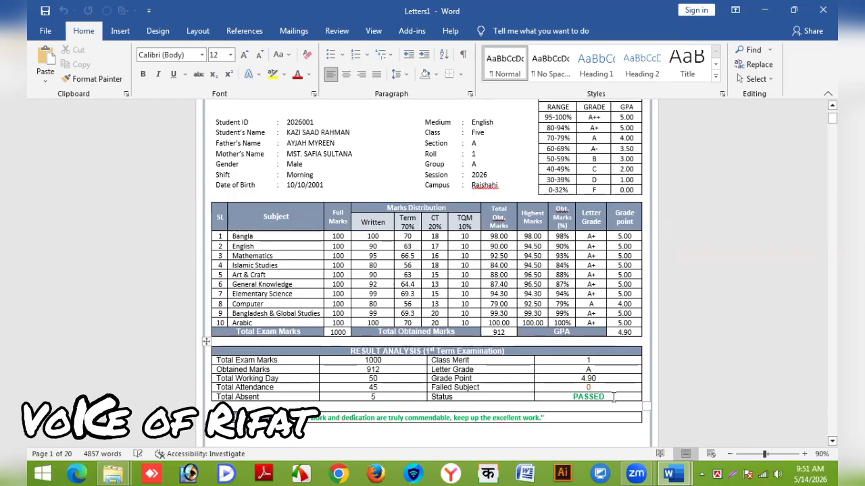
scroll(612, 398, down, 2)
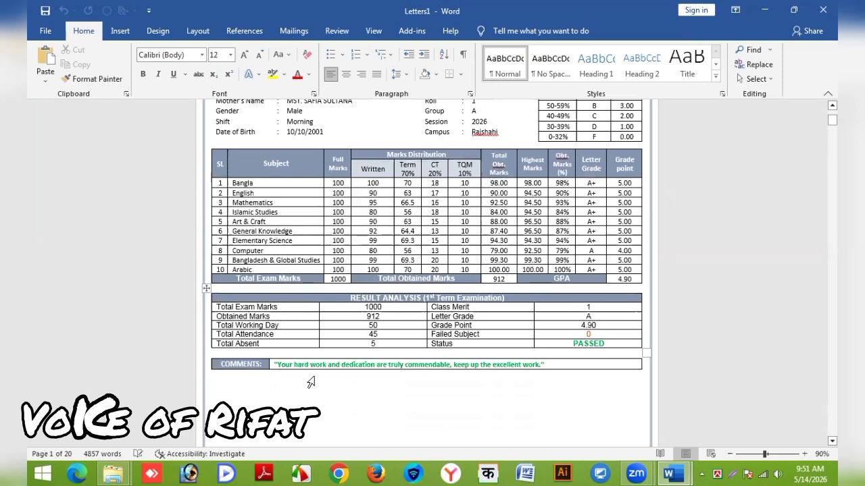
scroll(405, 351, down, 1)
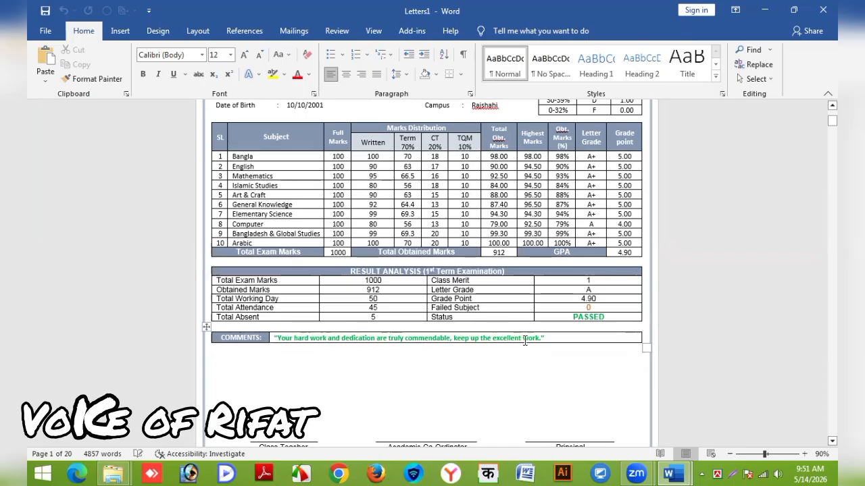
scroll(526, 342, down, 3)
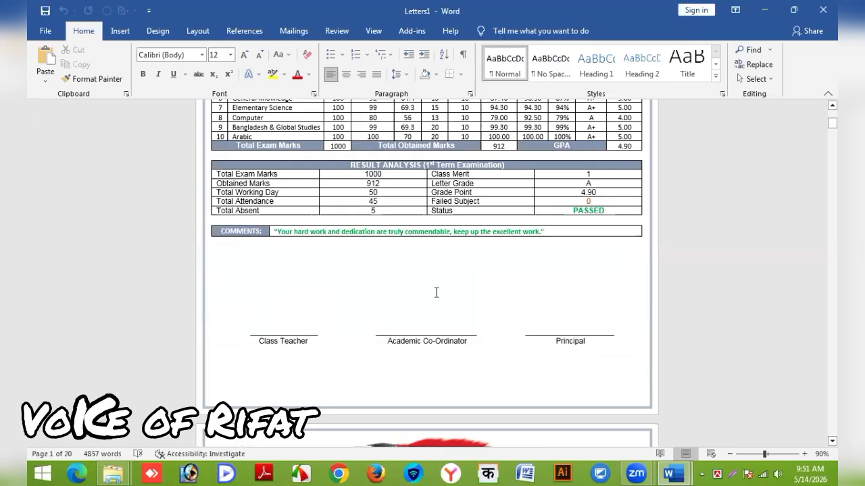
- Look through the second and third students' merged reports, and return to the start of the document
scroll(437, 293, down, 9)
scroll(611, 223, down, 14)
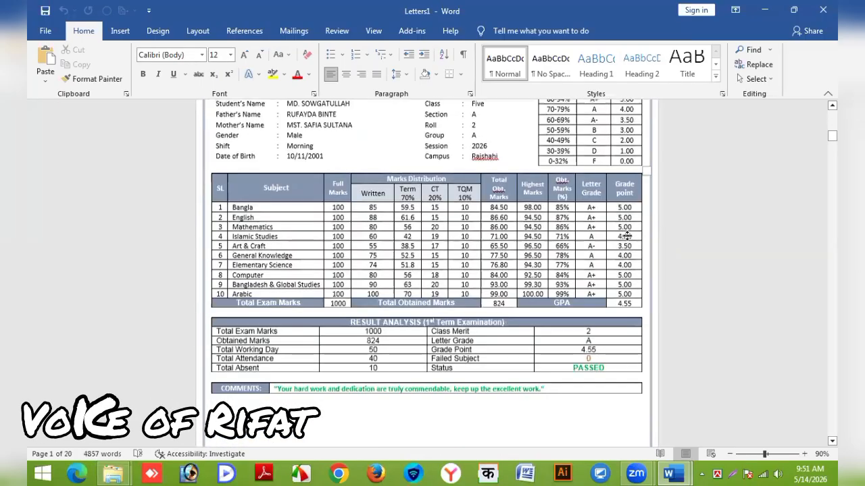
scroll(624, 269, down, 15)
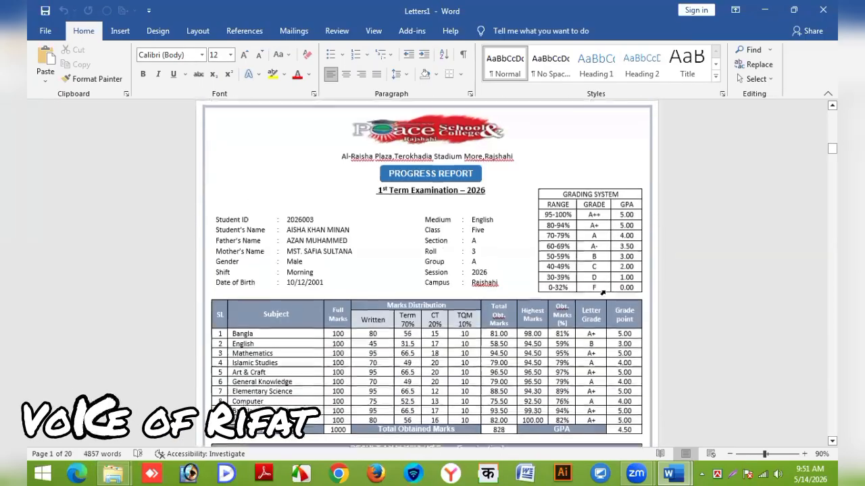
drag(817, 162, 818, 117)
key(ctrl+Home)
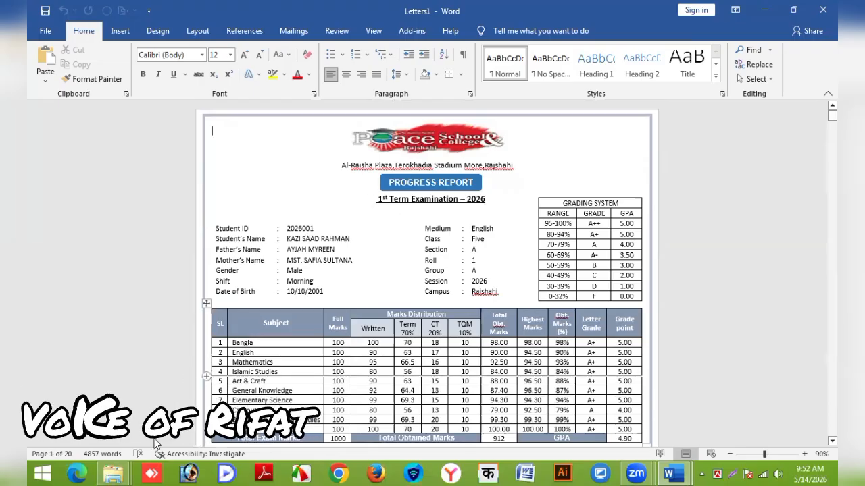
- Open the Student Result PDF from the Exam Result Genaretor folder and set its zoom to 66.7%
click(113, 474)
click(247, 402)
double_click(189, 162)
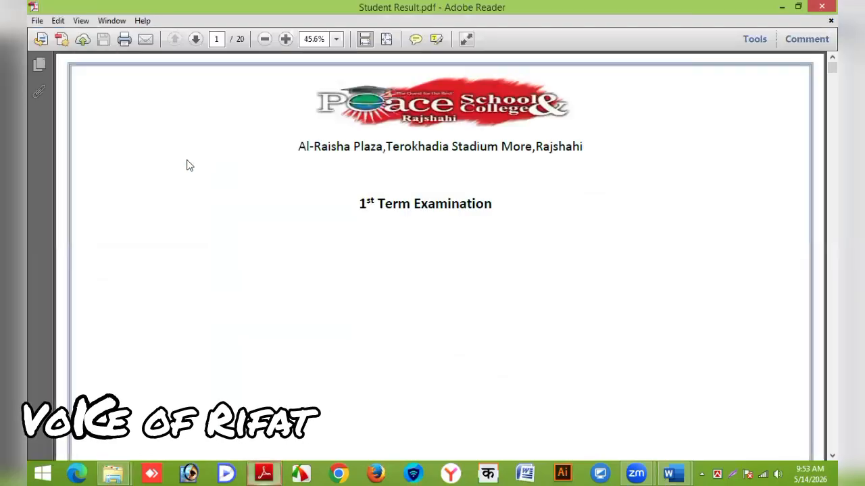
click(264, 39)
click(264, 39)
click(264, 39)
click(264, 39)
- Look through the first three students' progress reports in the PDF
scroll(510, 223, down, 1)
scroll(510, 223, down, 12)
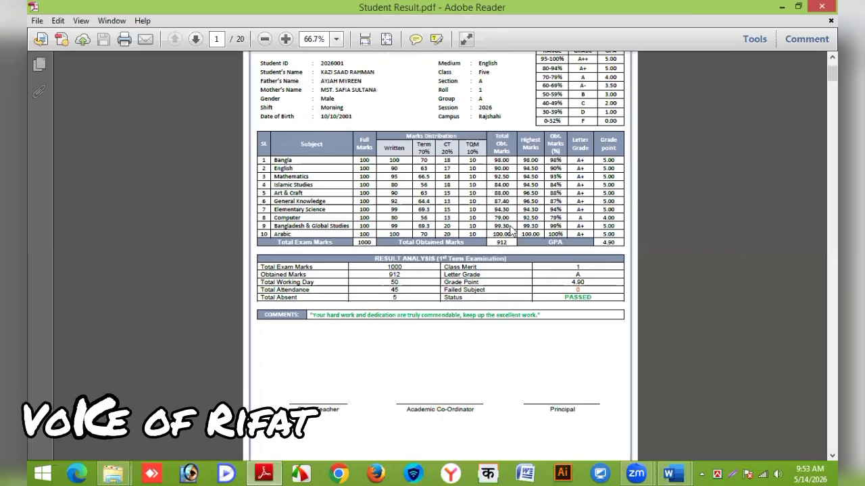
scroll(603, 265, down, 3)
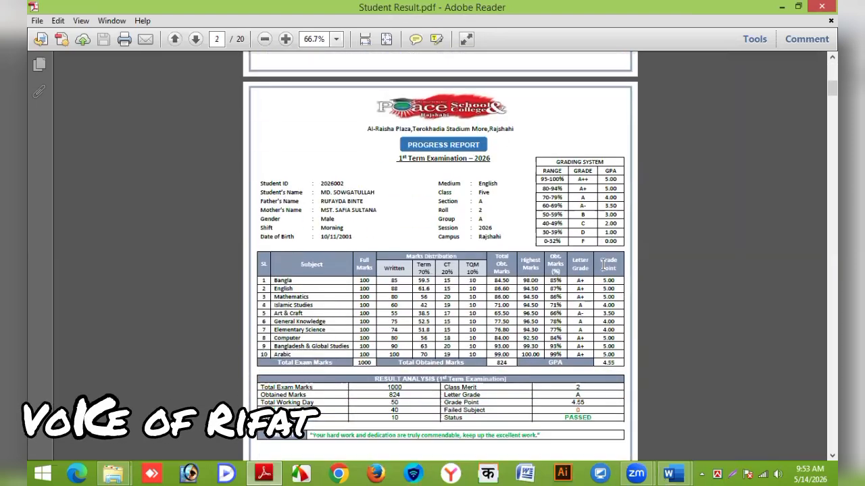
scroll(603, 274, down, 15)
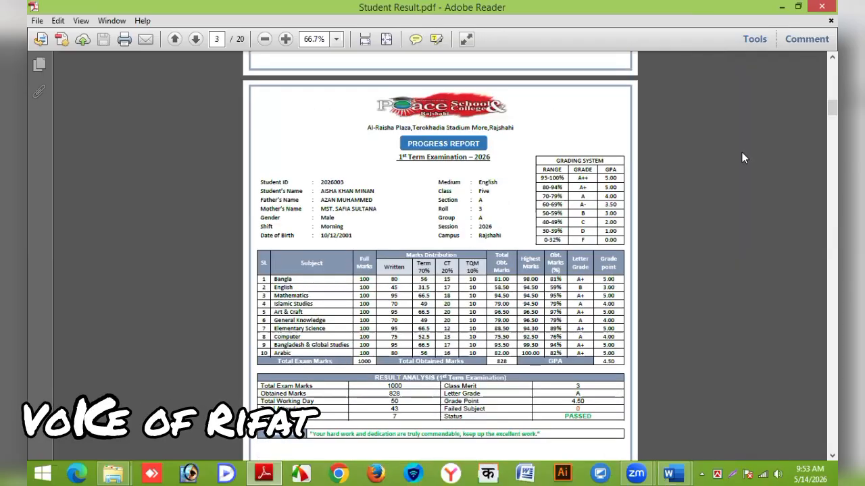
- Close the Student Result PDF and the Student Result Word template without saving changes
click(821, 9)
click(510, 268)
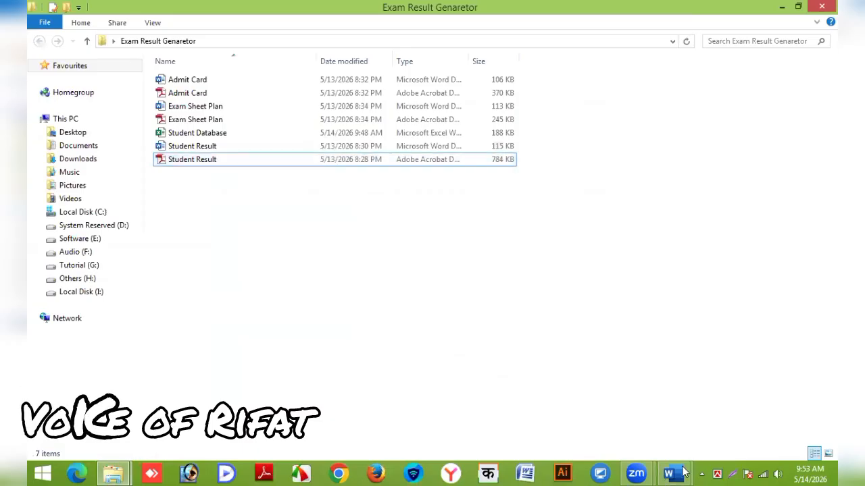
click(669, 474)
click(822, 9)
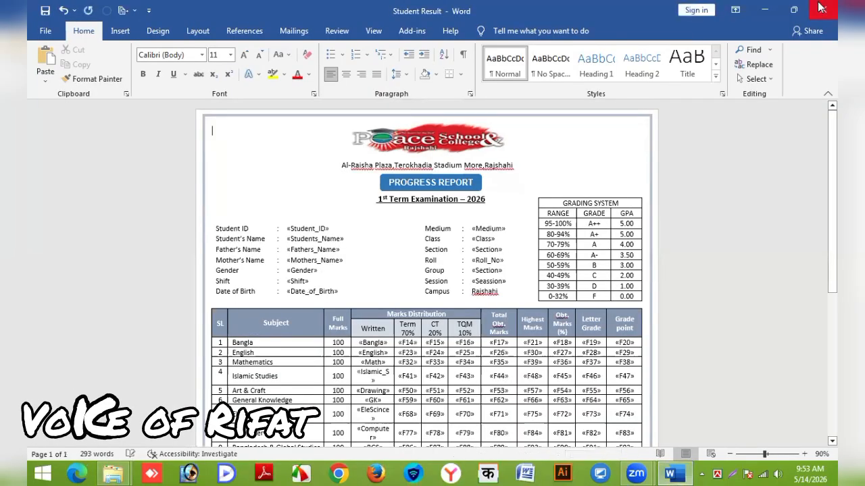
click(432, 251)
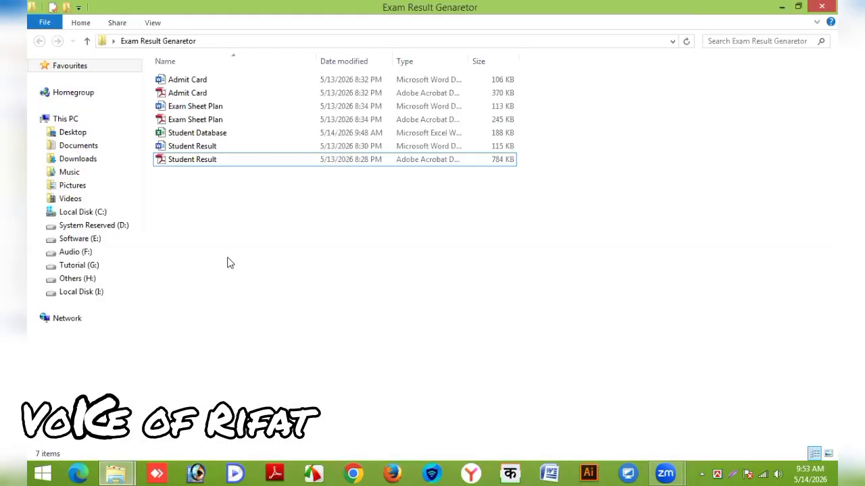
- Open the Exam Sheet Plan Word template with its data from the student database, and dismiss the licence notice
double_click(200, 109)
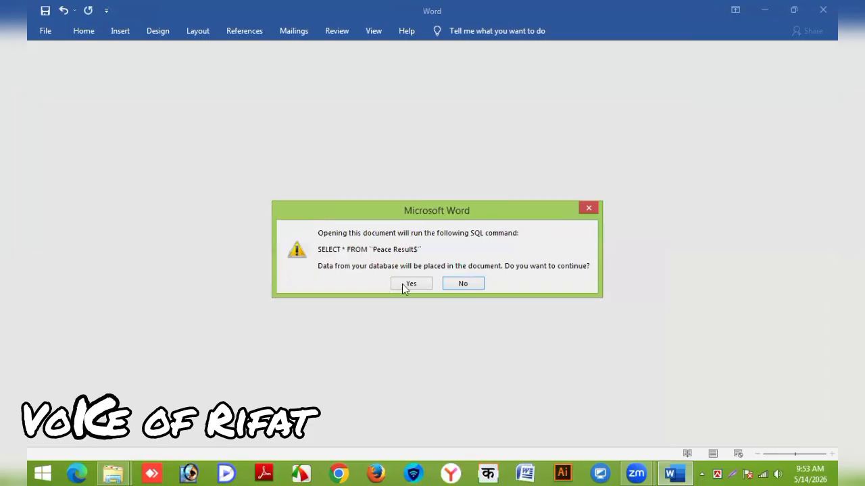
click(411, 284)
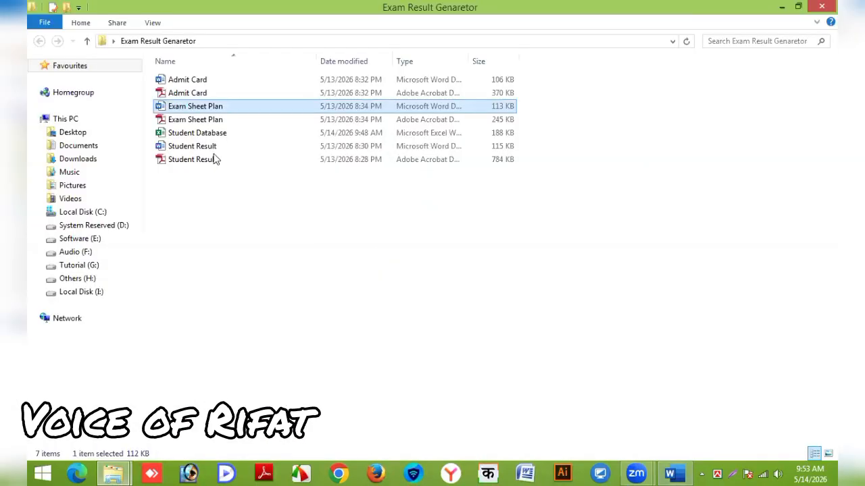
click(186, 140)
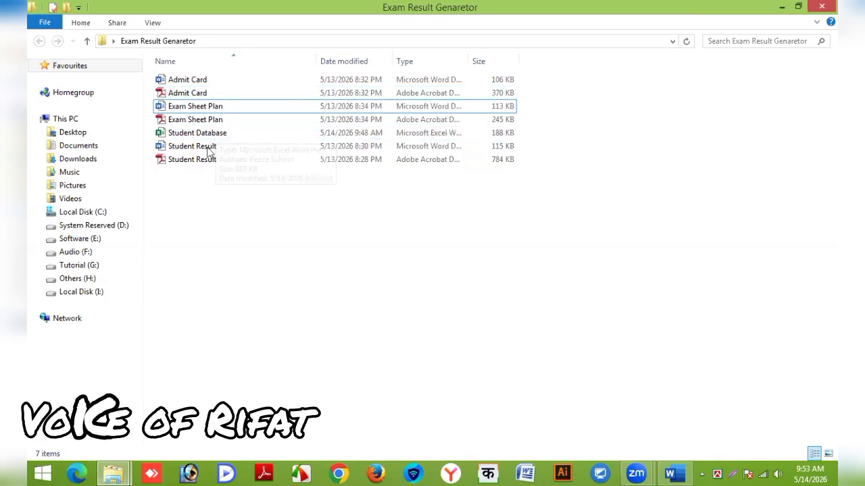
click(674, 473)
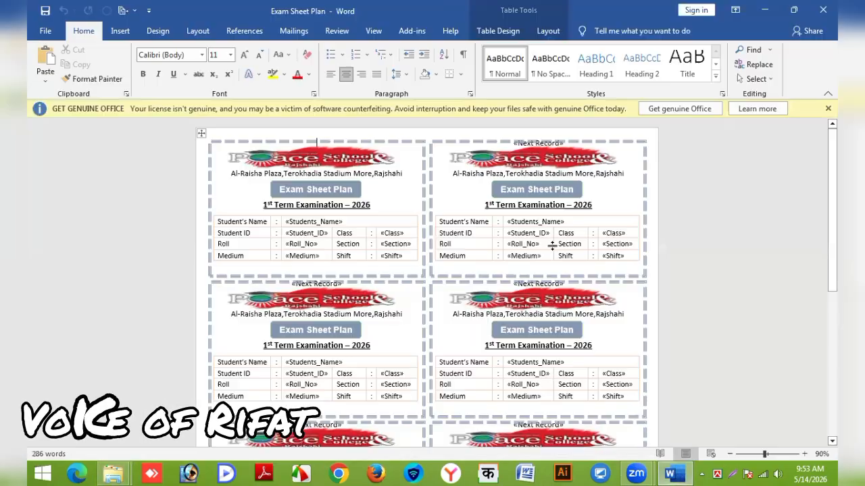
click(826, 108)
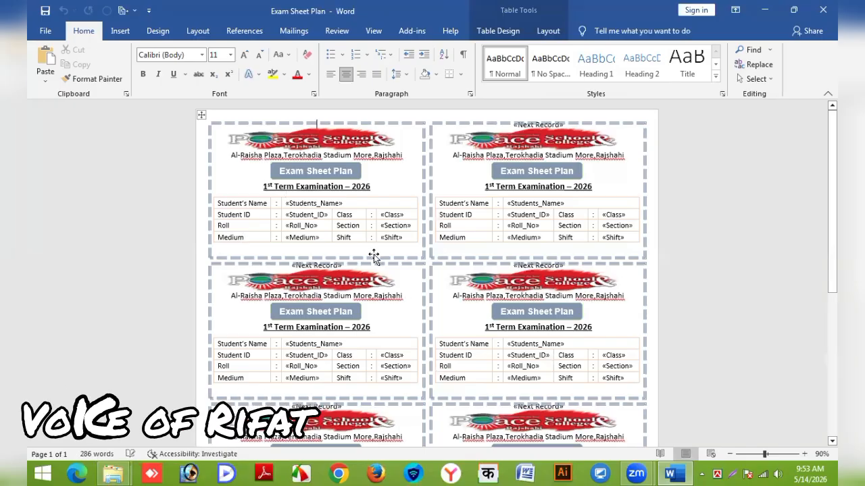
click(266, 188)
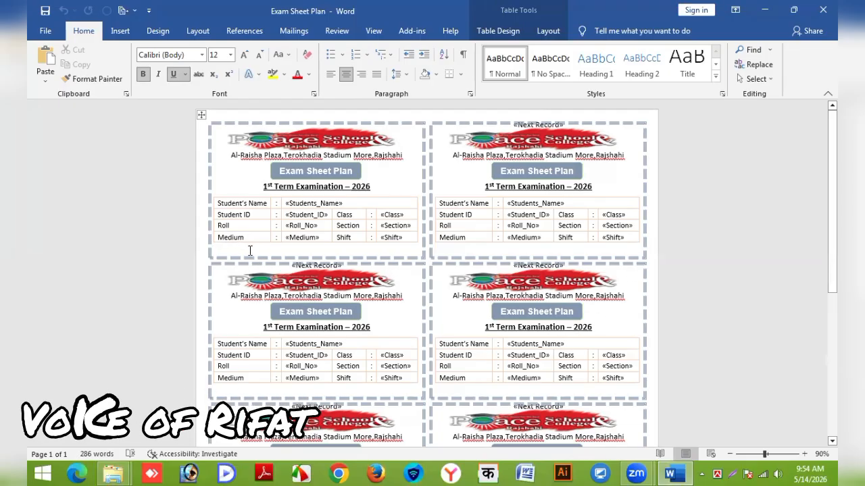
- Merge records 1 to 10 into a new document of individual exam sheet plans
click(123, 11)
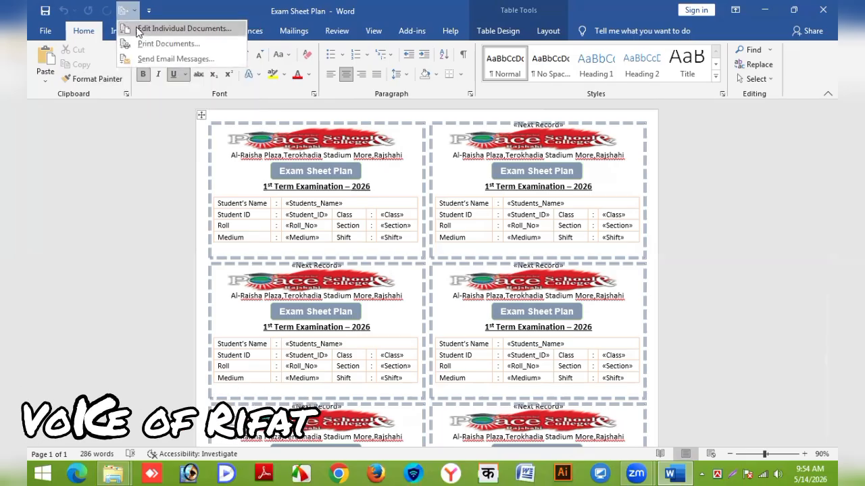
click(140, 28)
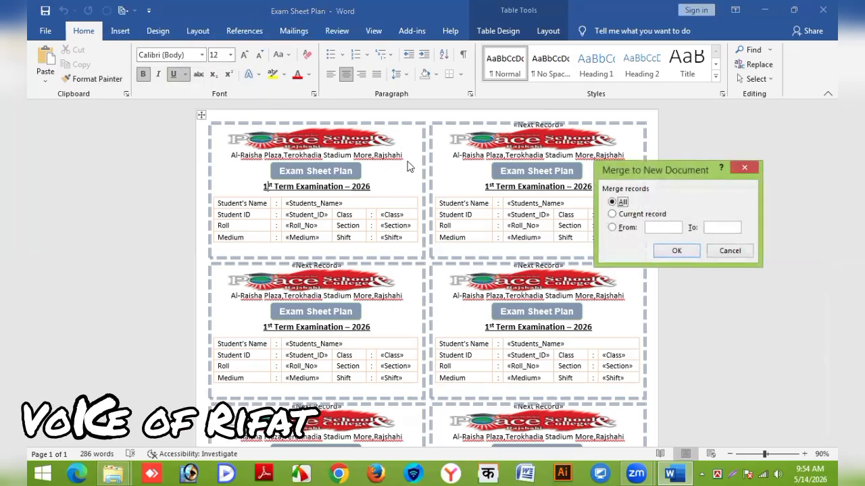
click(625, 229)
click(649, 229)
text(4)
click(712, 228)
text(10)
click(688, 251)
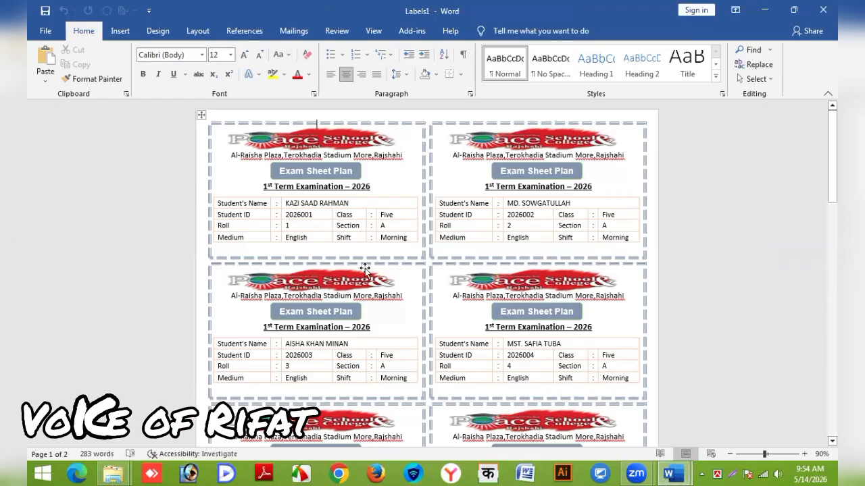
- Look through the merged exam sheet plans, and close them and the Exam Sheet Plan template without saving changes
scroll(565, 226, down, 2)
scroll(412, 329, down, 10)
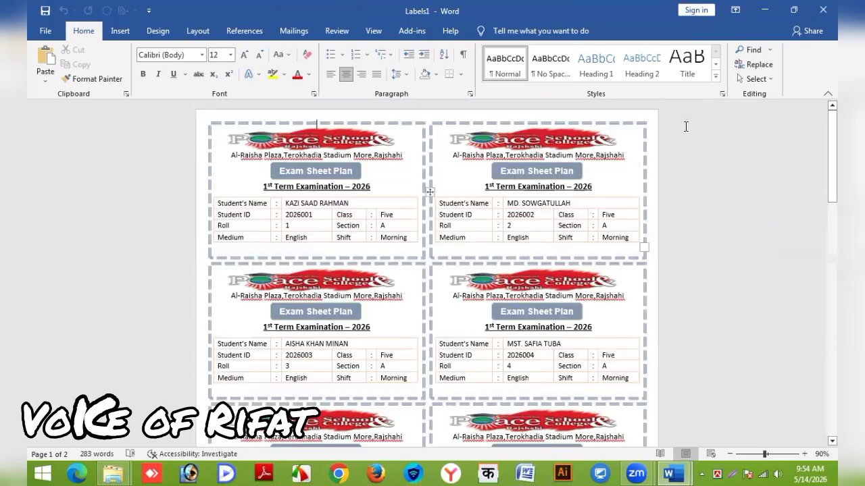
click(823, 10)
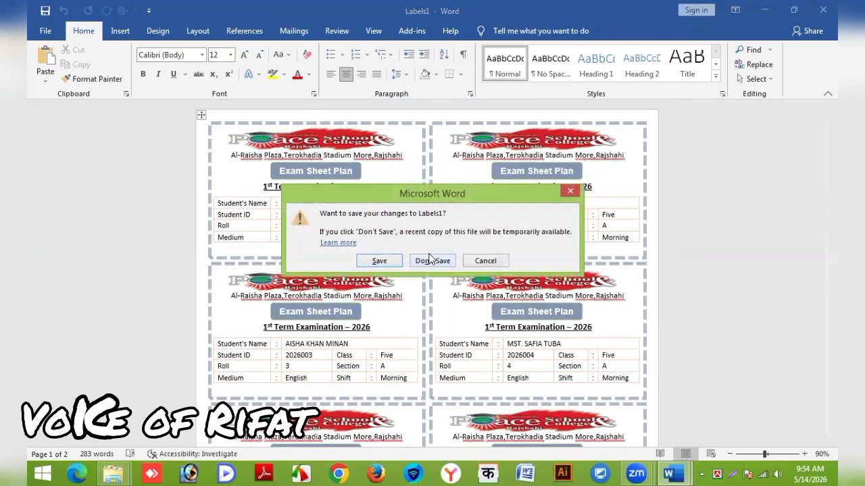
click(431, 260)
click(821, 11)
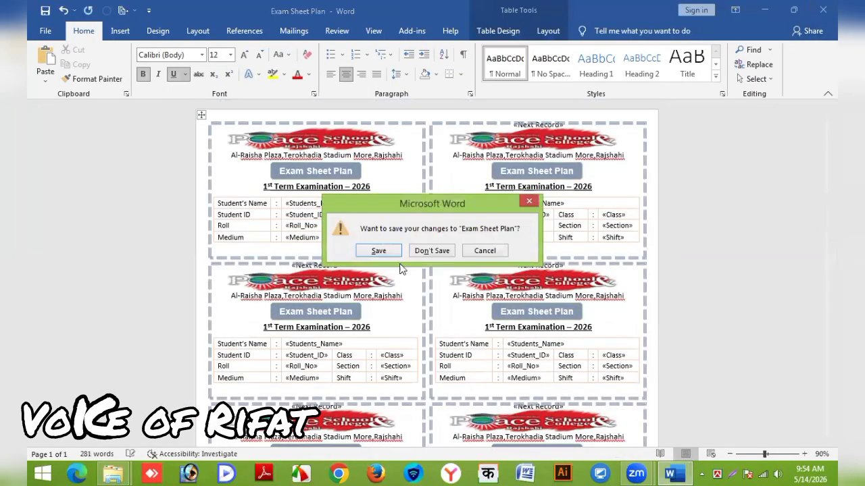
click(444, 251)
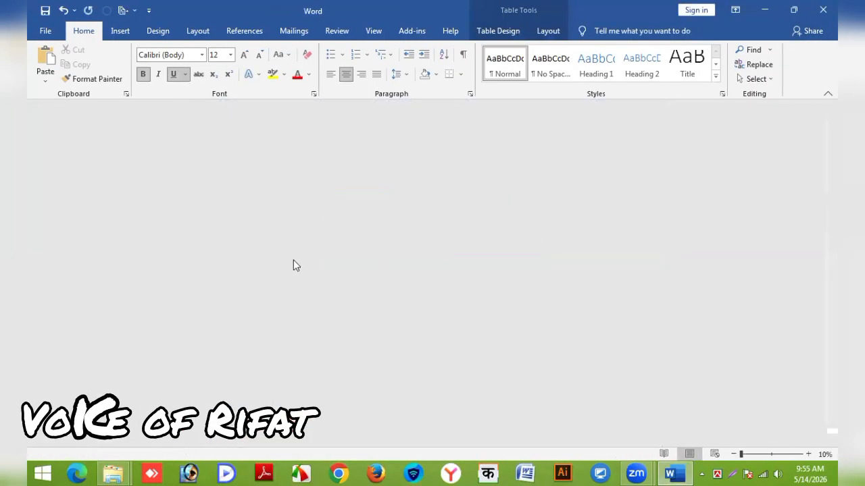
- Open the Exam Sheet Plan PDF from the Exam Result Genaretor folder and set its zoom to 75%
double_click(201, 120)
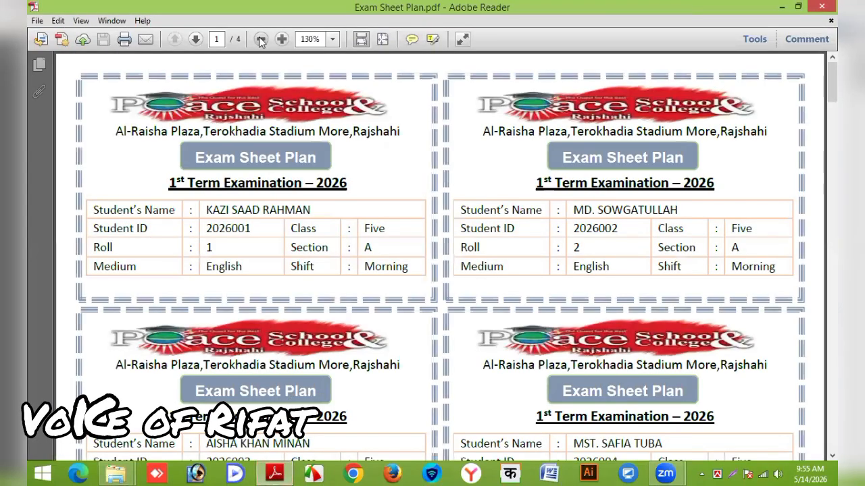
click(260, 39)
click(261, 39)
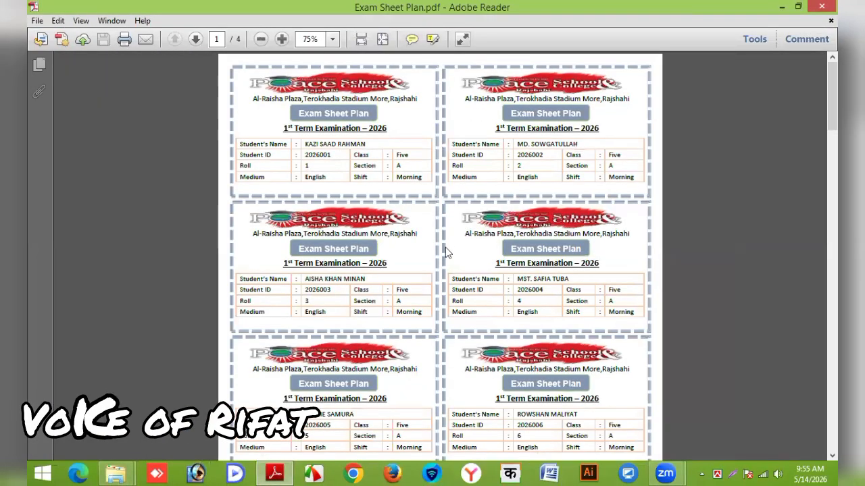
- Look through the students' exam sheet plans on the PDF's first two pages, and close the PDF
scroll(445, 248, down, 5)
scroll(445, 247, down, 10)
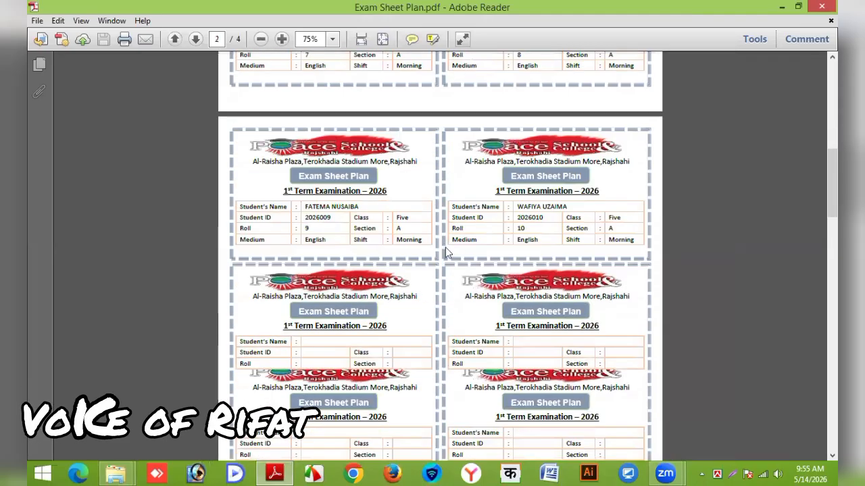
scroll(445, 248, down, 5)
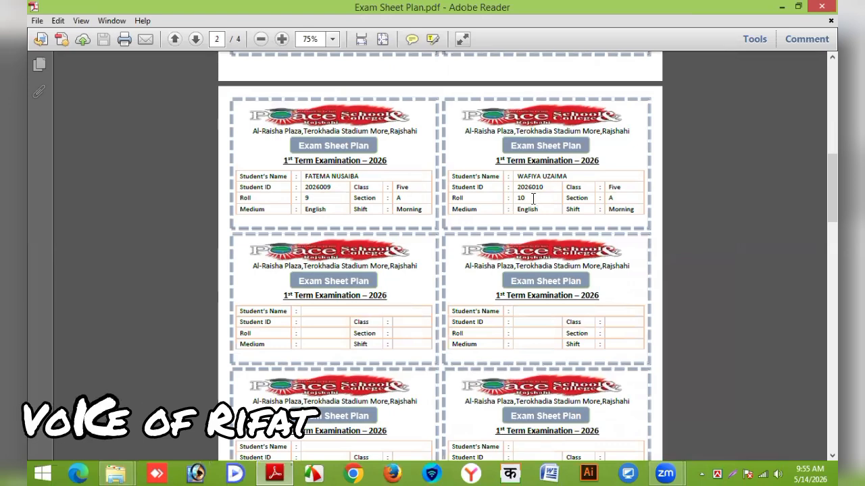
scroll(531, 198, down, 5)
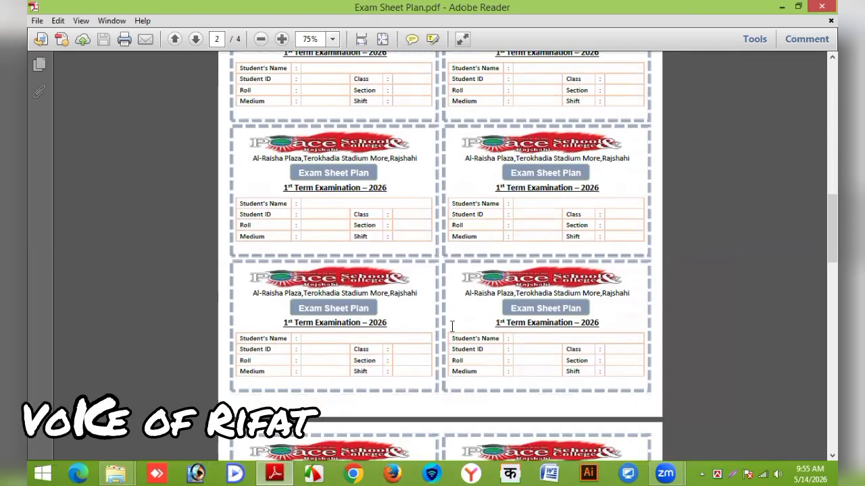
scroll(495, 288, up, 7)
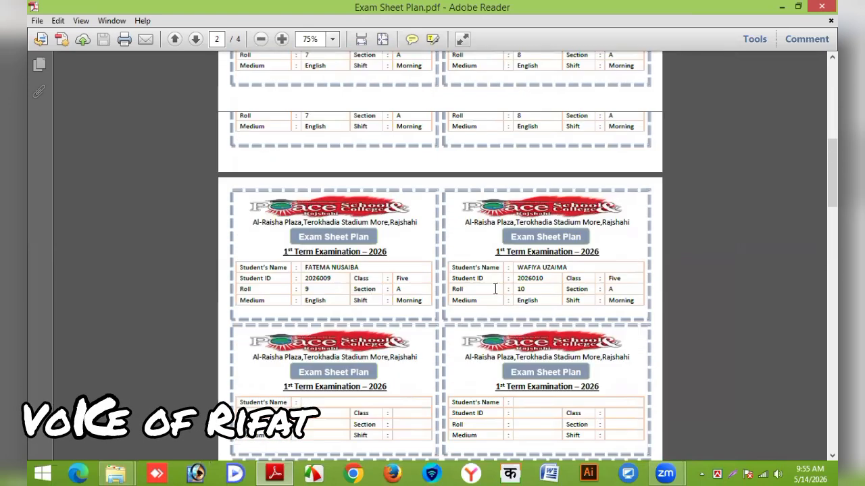
scroll(495, 288, up, 10)
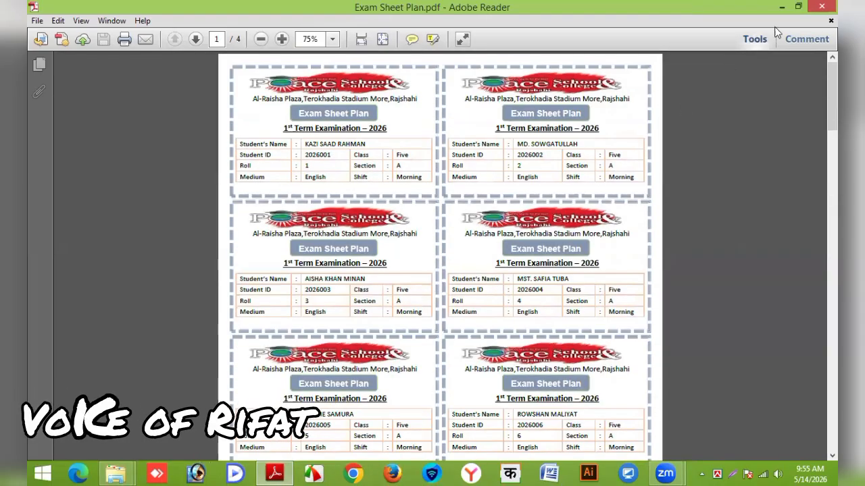
click(820, 8)
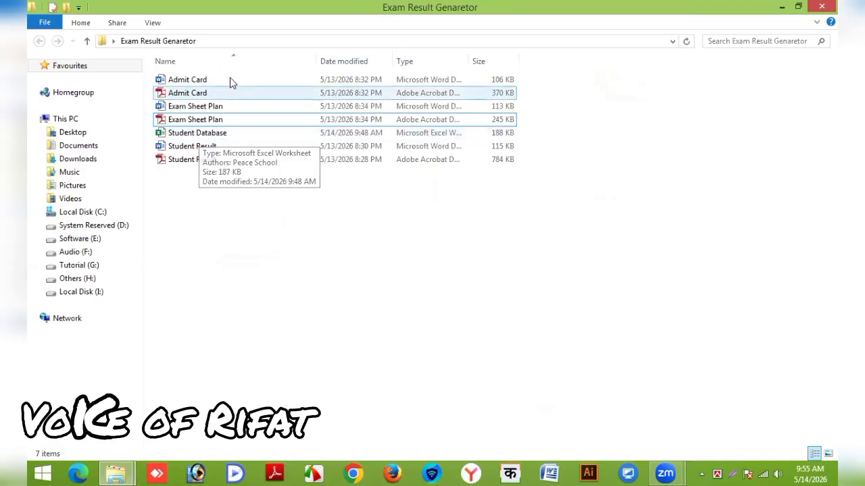
- Open the Admit Card Word template with its data from the student database, and dismiss the licence notice
double_click(196, 83)
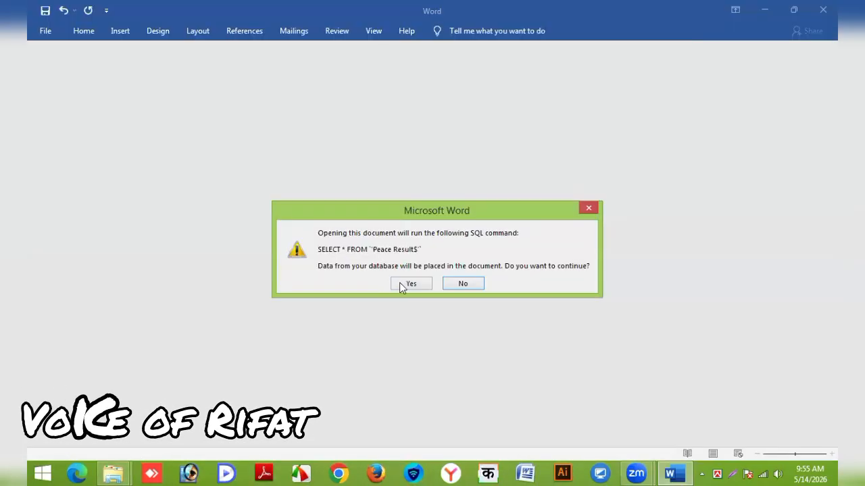
click(401, 282)
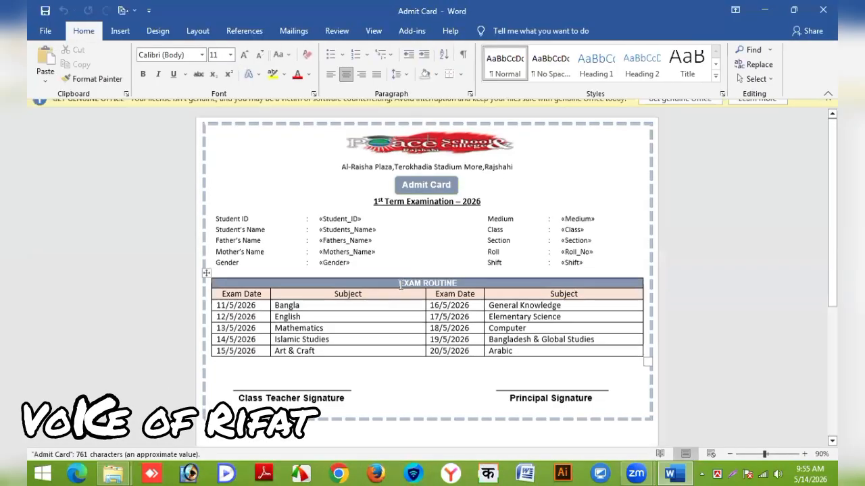
click(826, 108)
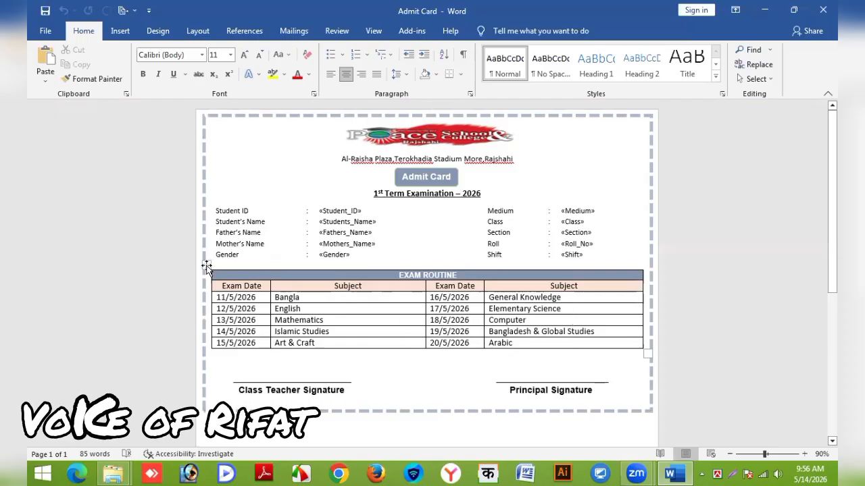
- Try removing the EXAM ROUTINE table from the admit card template, and undo the deletion
click(206, 266)
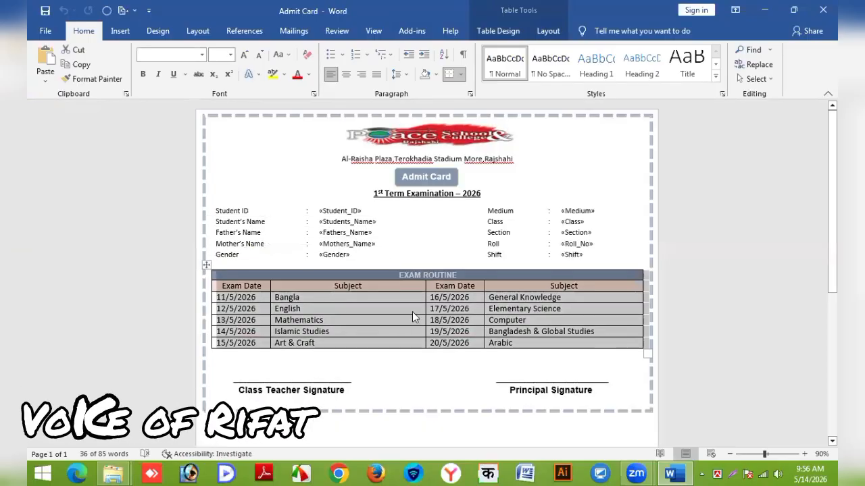
key(BackSpace)
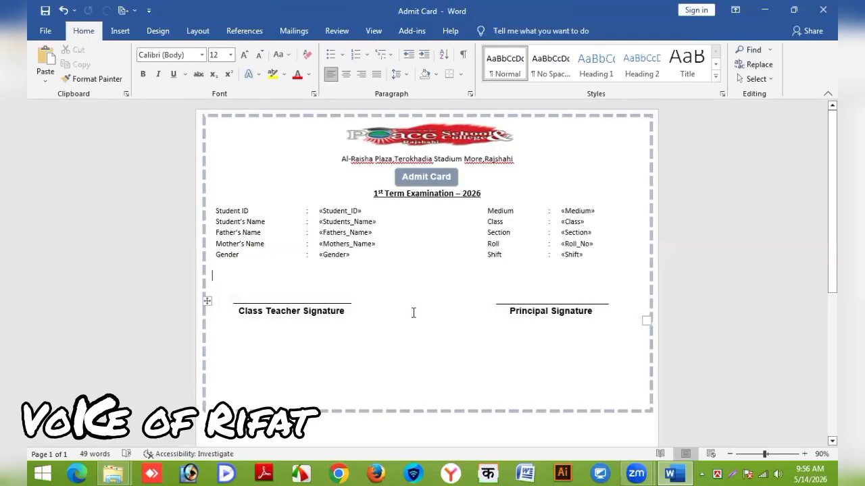
click(404, 411)
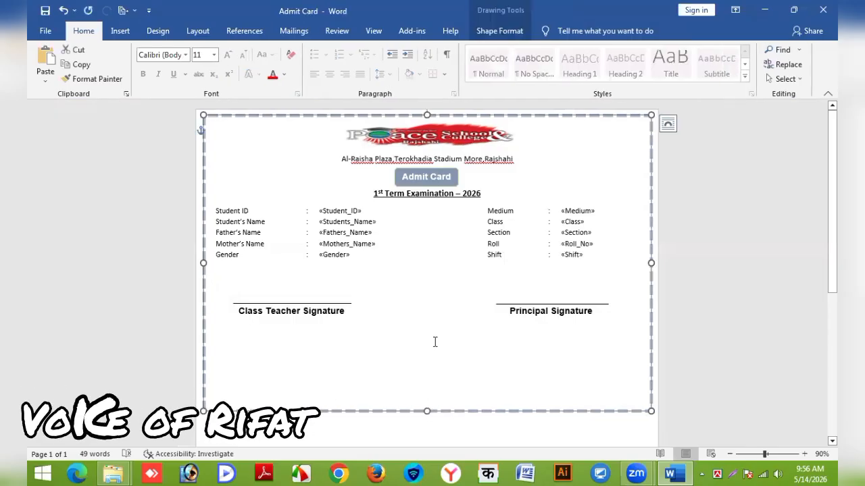
click(63, 10)
click(377, 366)
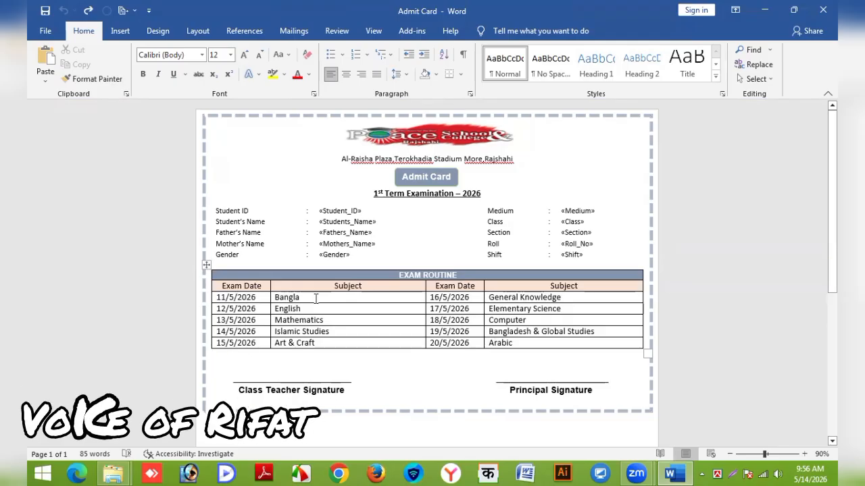
click(323, 344)
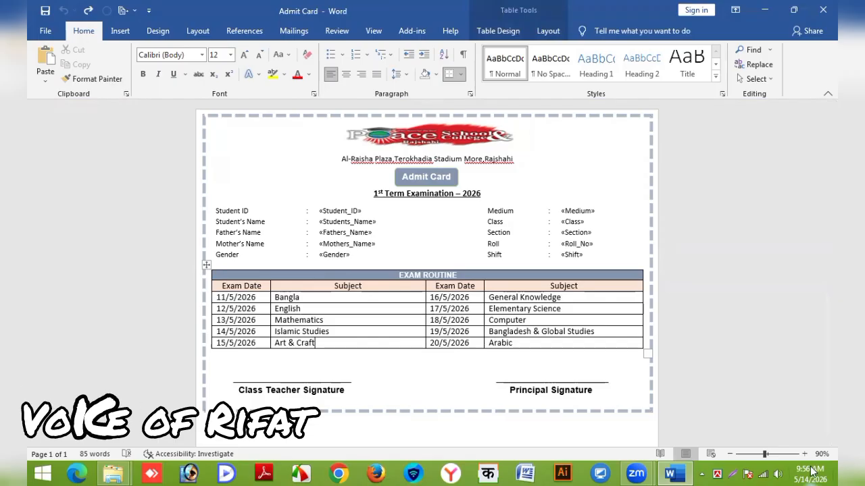
click(781, 471)
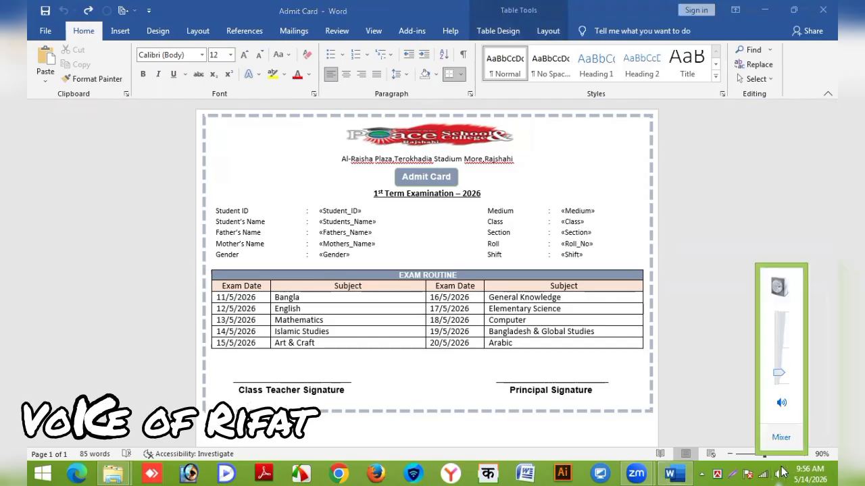
click(392, 358)
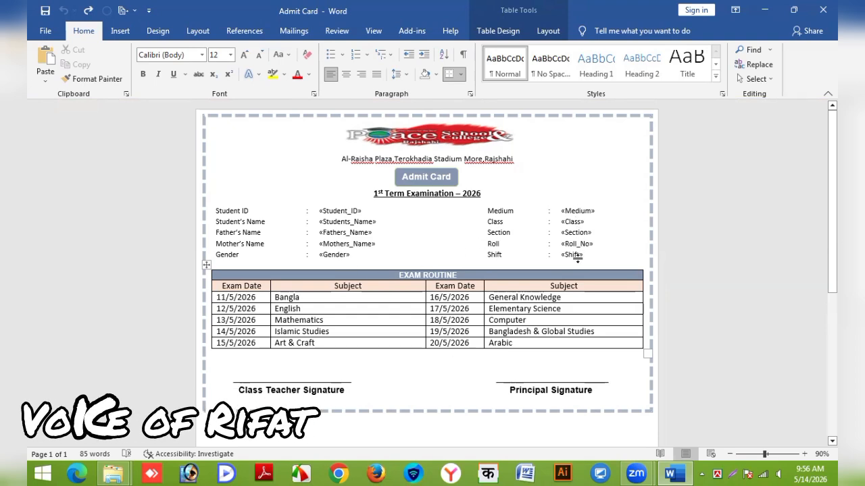
click(551, 375)
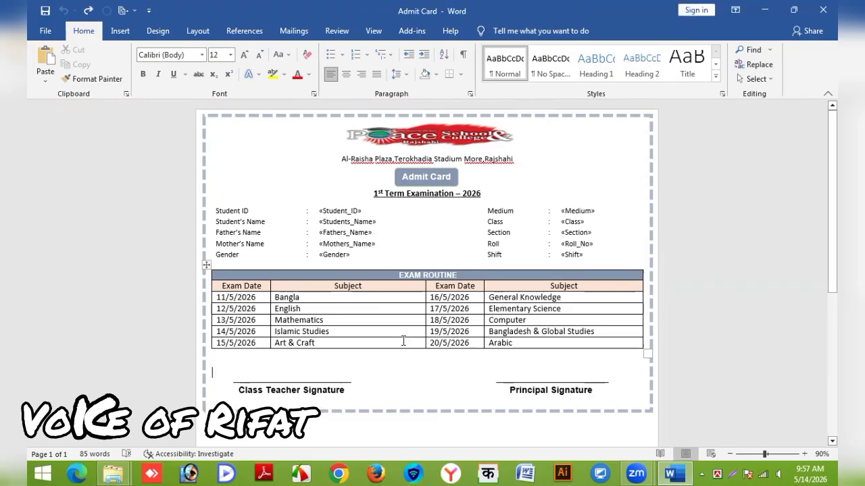
- Merge all student records into a new document of individual admit cards
click(122, 11)
click(144, 28)
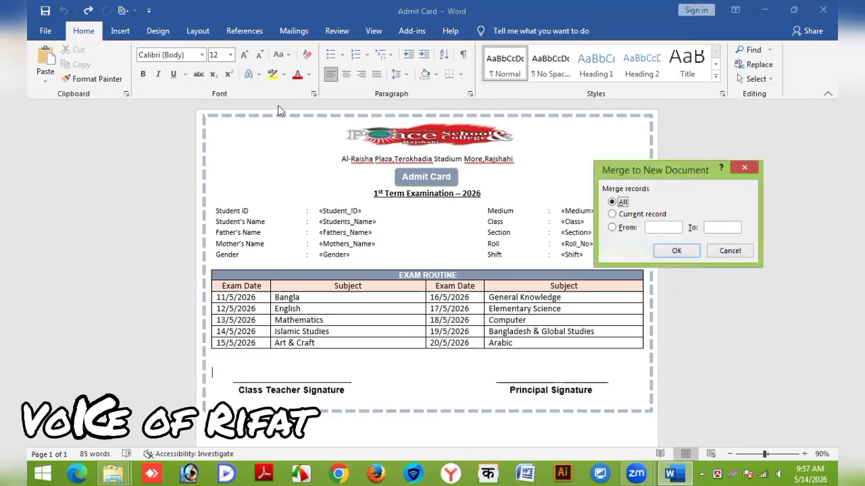
click(612, 229)
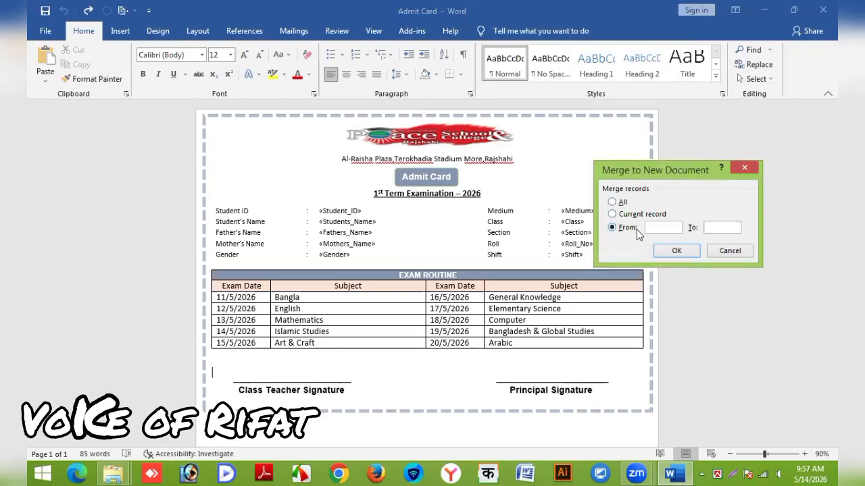
click(613, 202)
click(650, 227)
text(4)
click(677, 251)
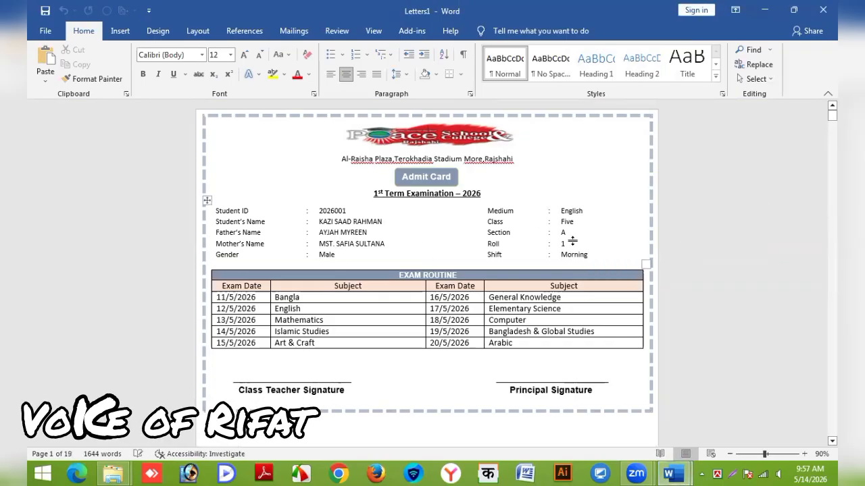
- Look through the merged students' admit cards, and close the merged document and the Admit Card template without saving either one
scroll(561, 240, down, 8)
scroll(552, 240, down, 15)
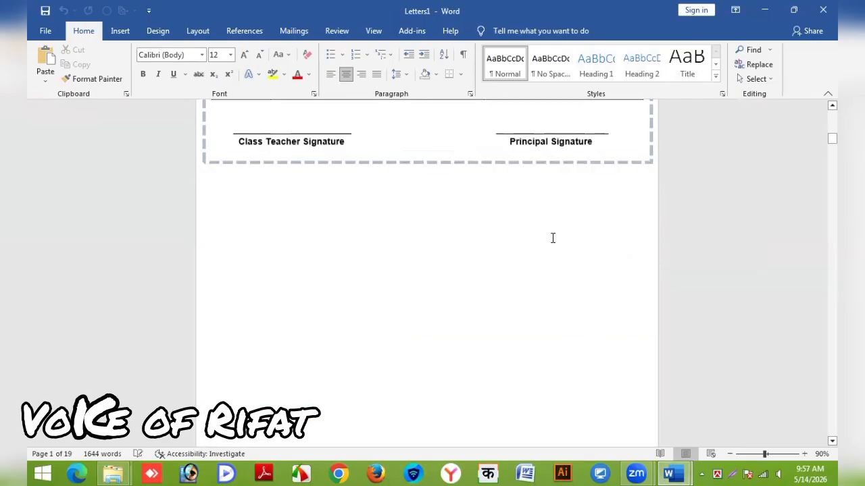
scroll(554, 223, down, 15)
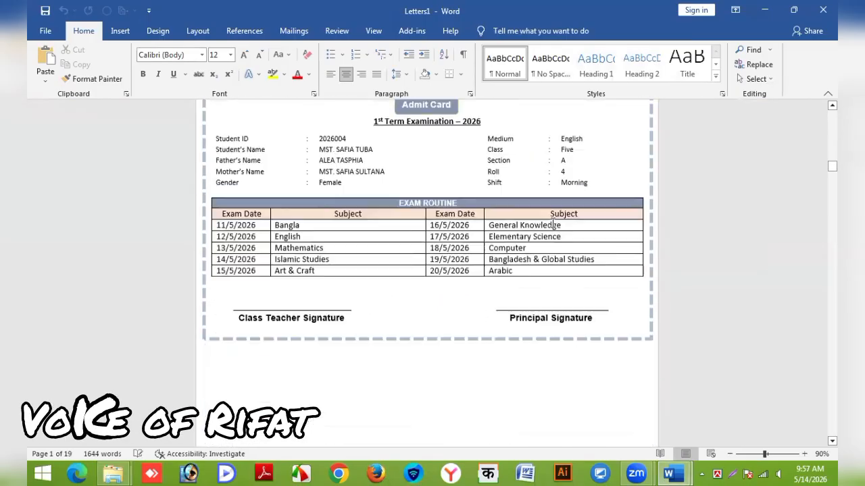
scroll(554, 233, down, 12)
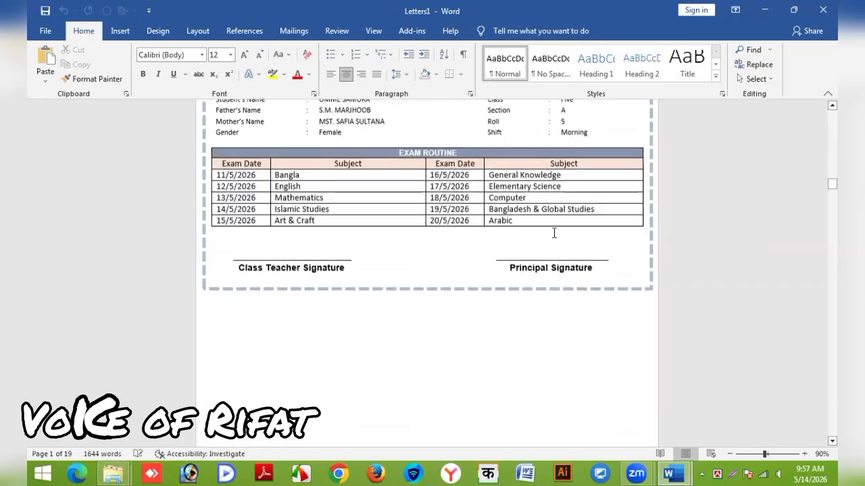
click(823, 10)
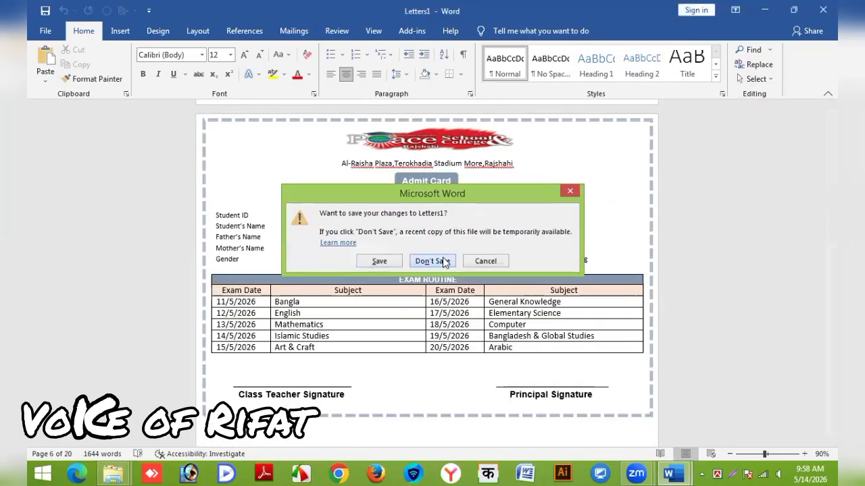
click(433, 261)
click(823, 10)
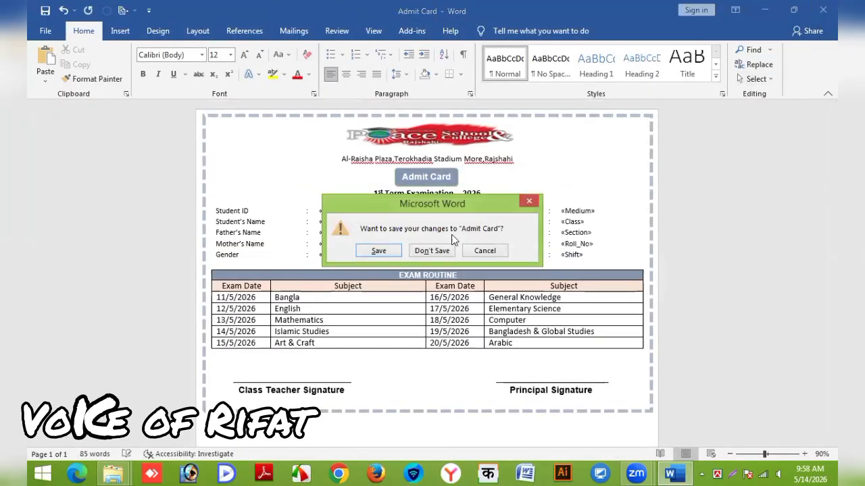
click(436, 250)
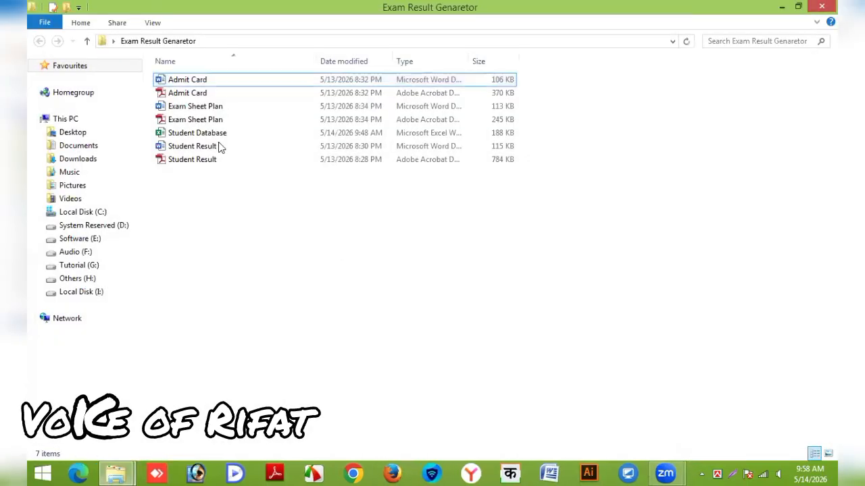
- Open the Admit Card PDF from the Exam Result Genaretor folder and examine the students' admit cards on its first two pages
double_click(187, 94)
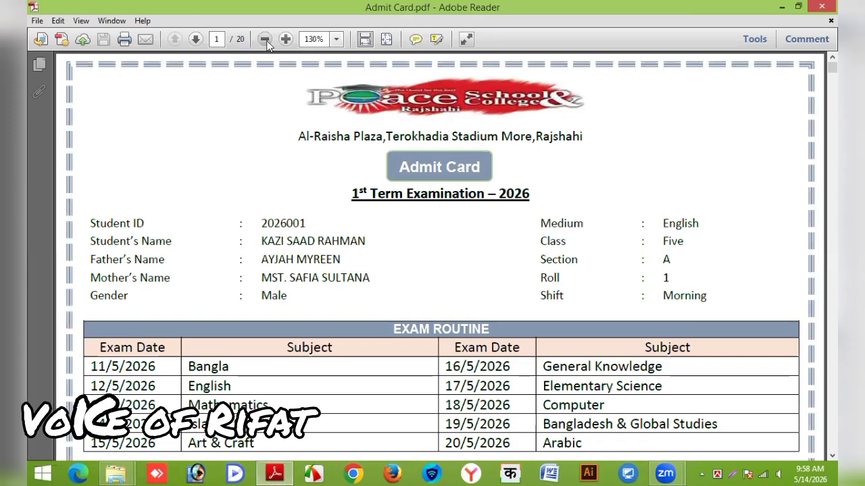
click(265, 39)
click(285, 39)
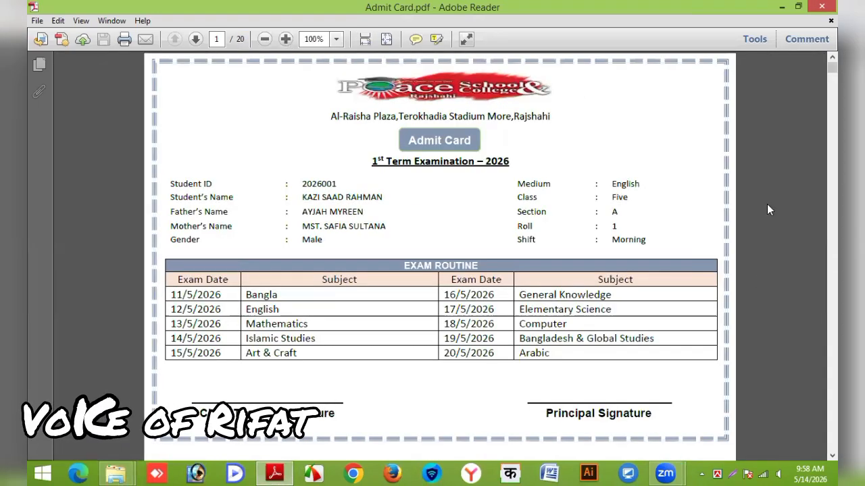
click(265, 39)
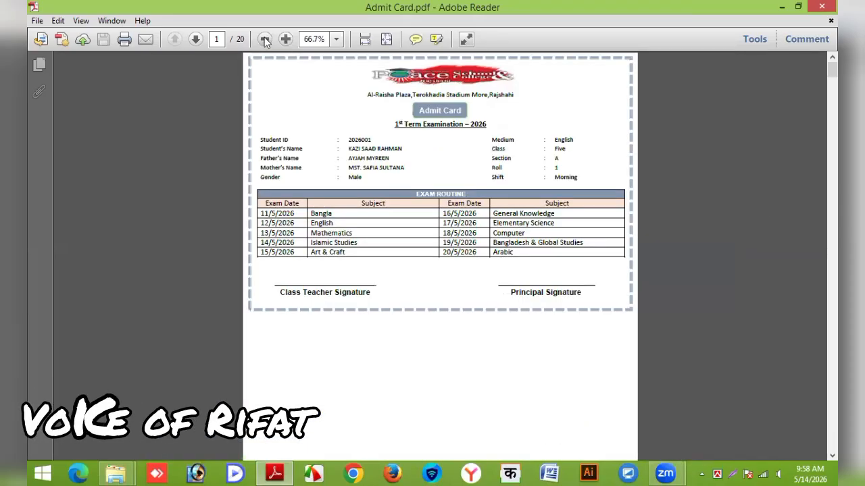
key(ctrl+0)
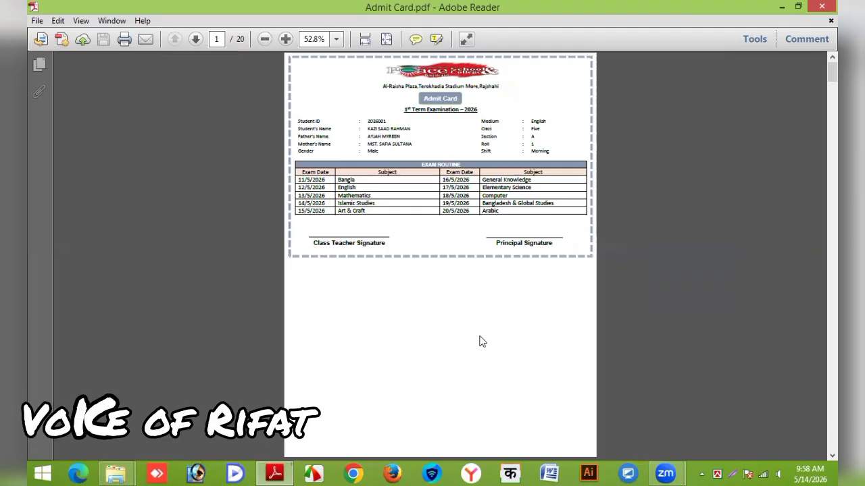
click(286, 39)
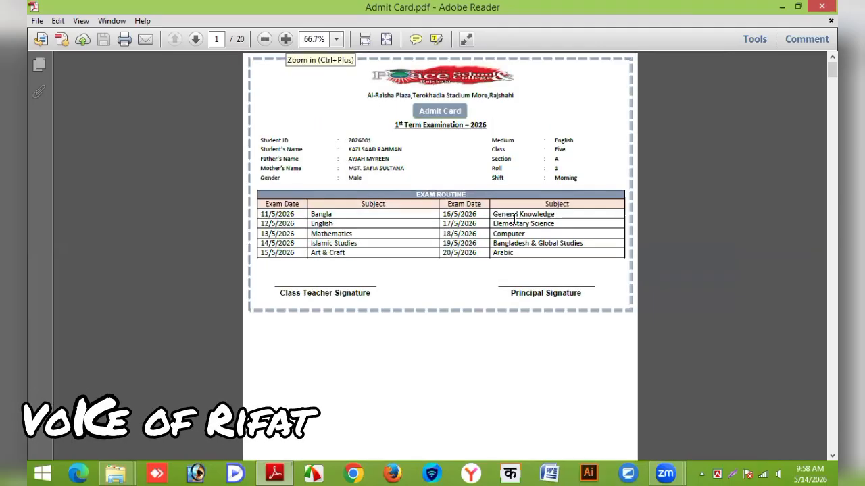
scroll(504, 217, down, 10)
scroll(537, 225, down, 10)
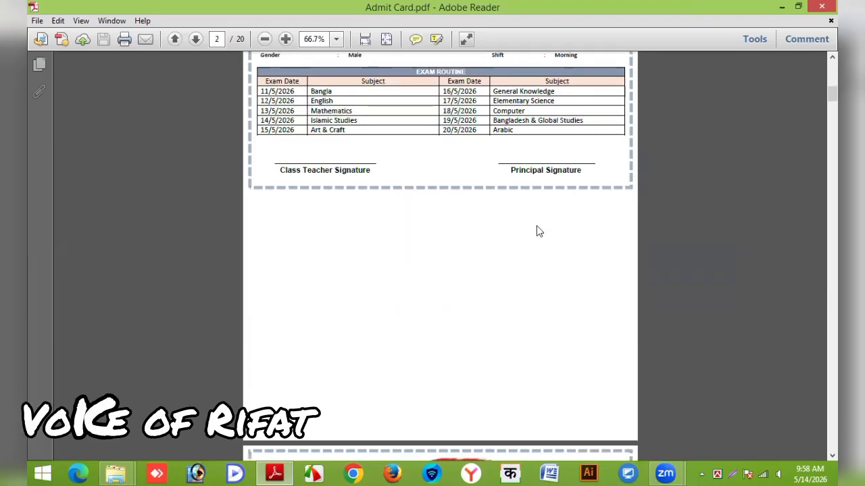